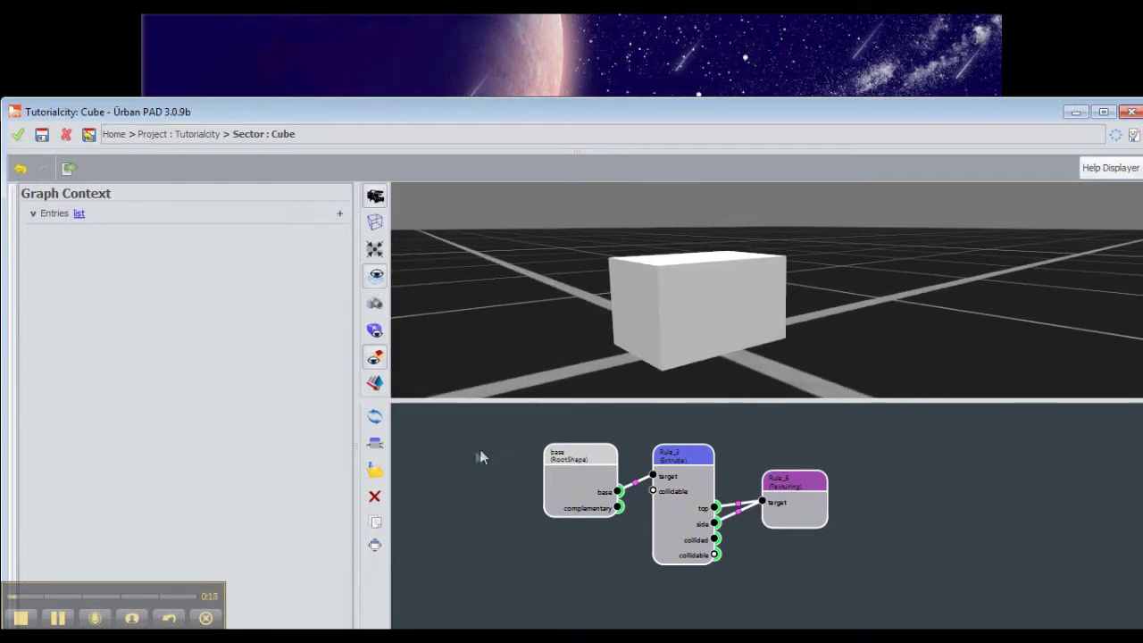
- Display the cube's layers and examine which faces the Extrude and Texturing nodes act on
left_click(586, 321)
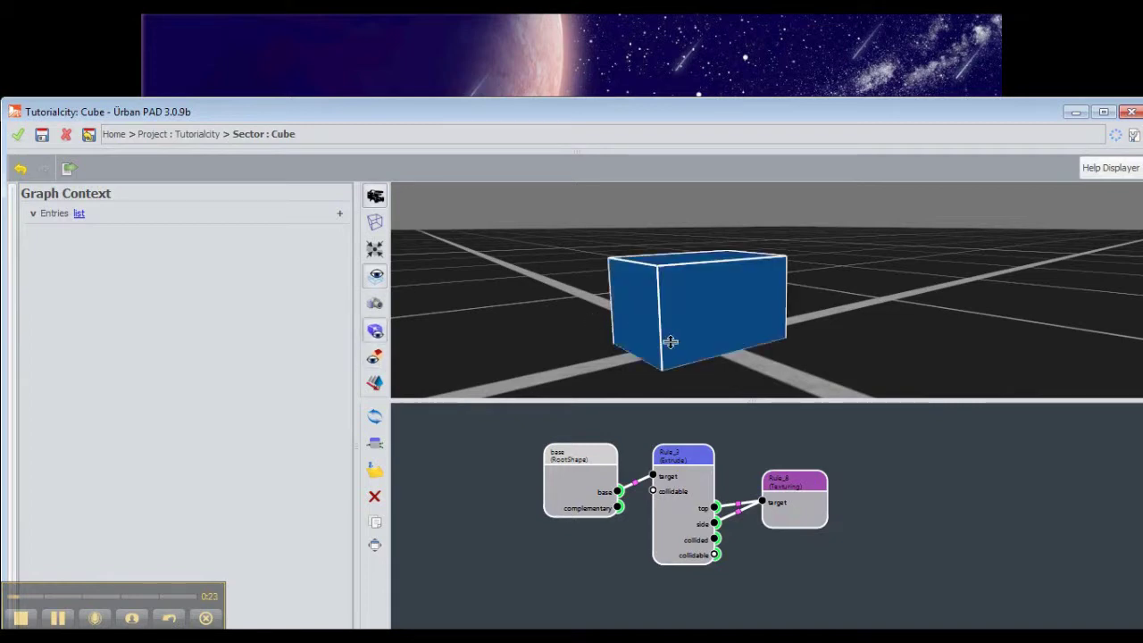
left_click(796, 496)
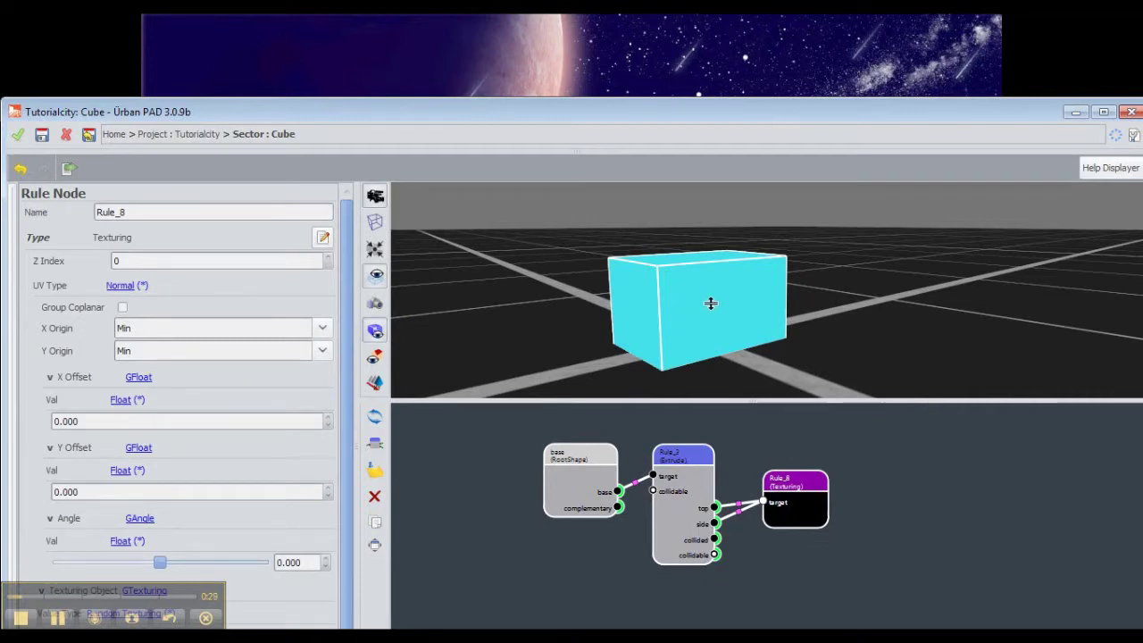
mouse_move(736, 308)
left_mouse_down()
mouse_move(574, 313)
mouse_move(853, 313)
mouse_move(837, 329)
mouse_move(756, 311)
left_mouse_up()
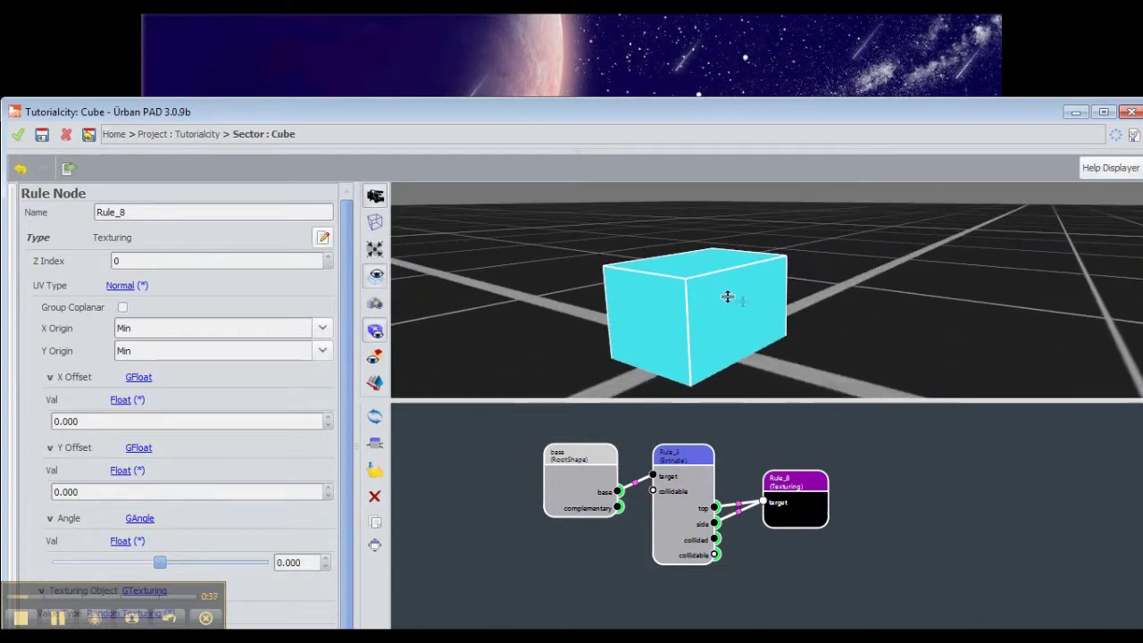
left_click_drag(742, 307, 773, 291)
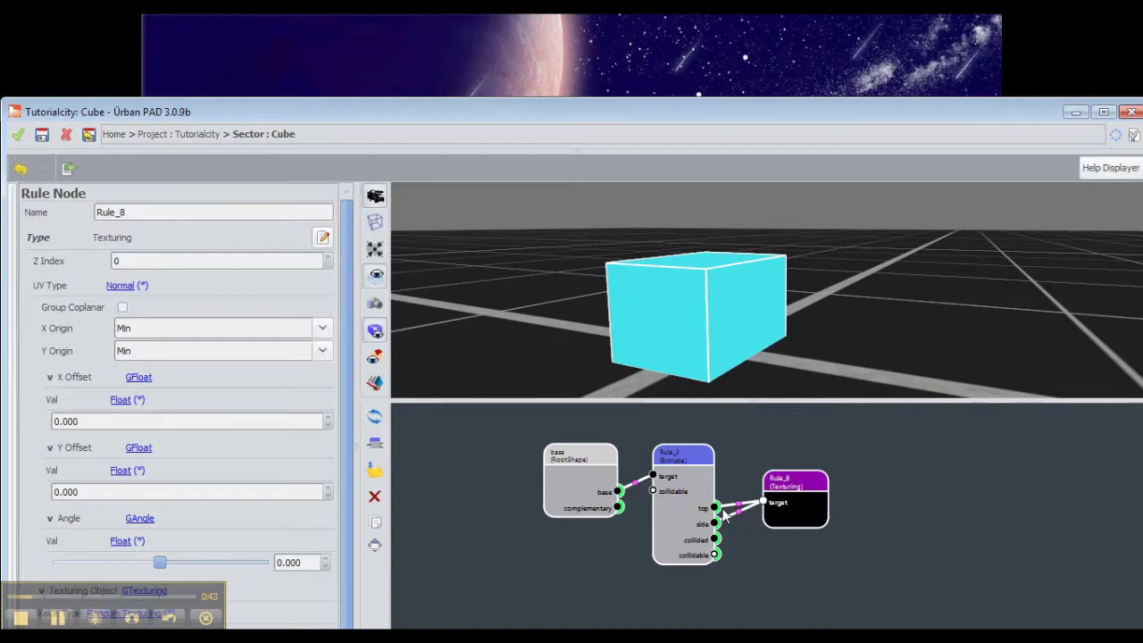
left_click(679, 500)
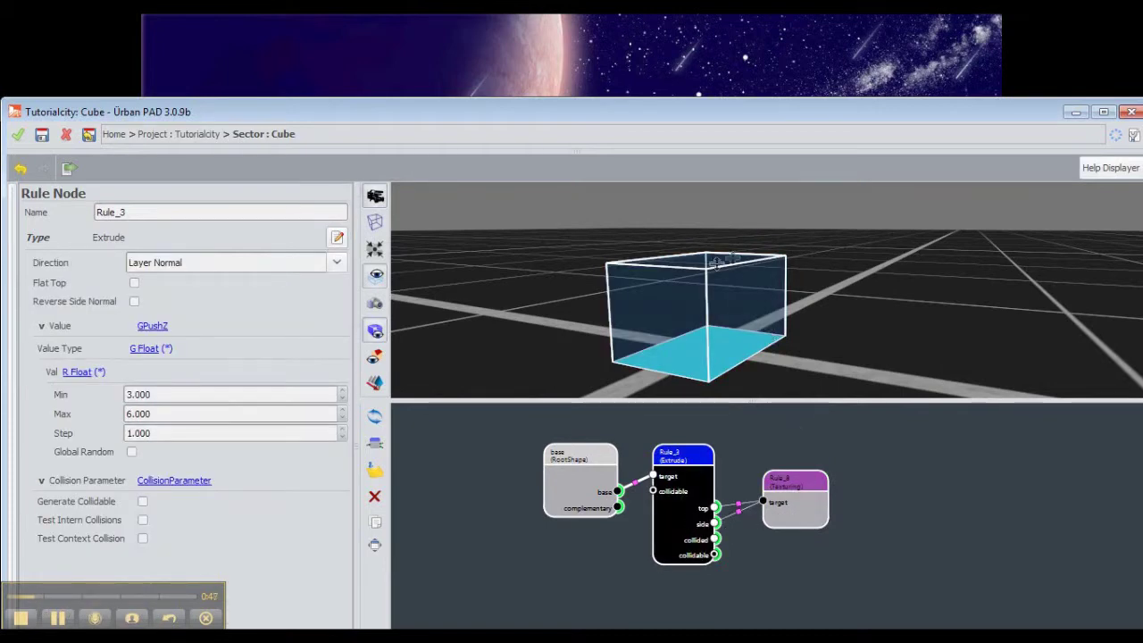
middle_click_drag(723, 309, 654, 336)
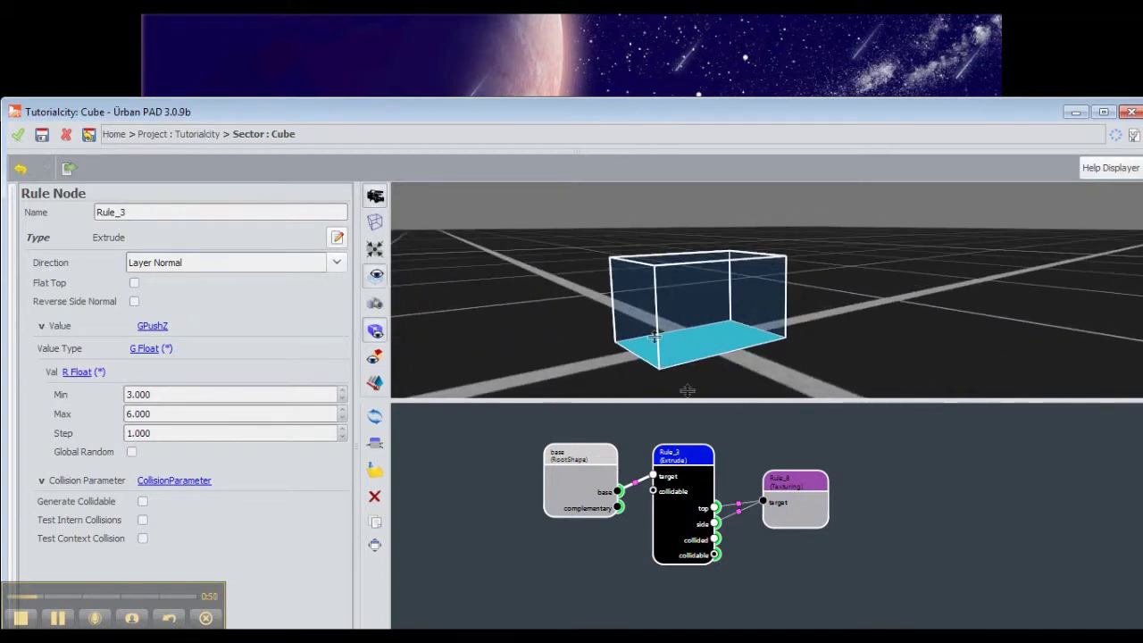
left_click(798, 524)
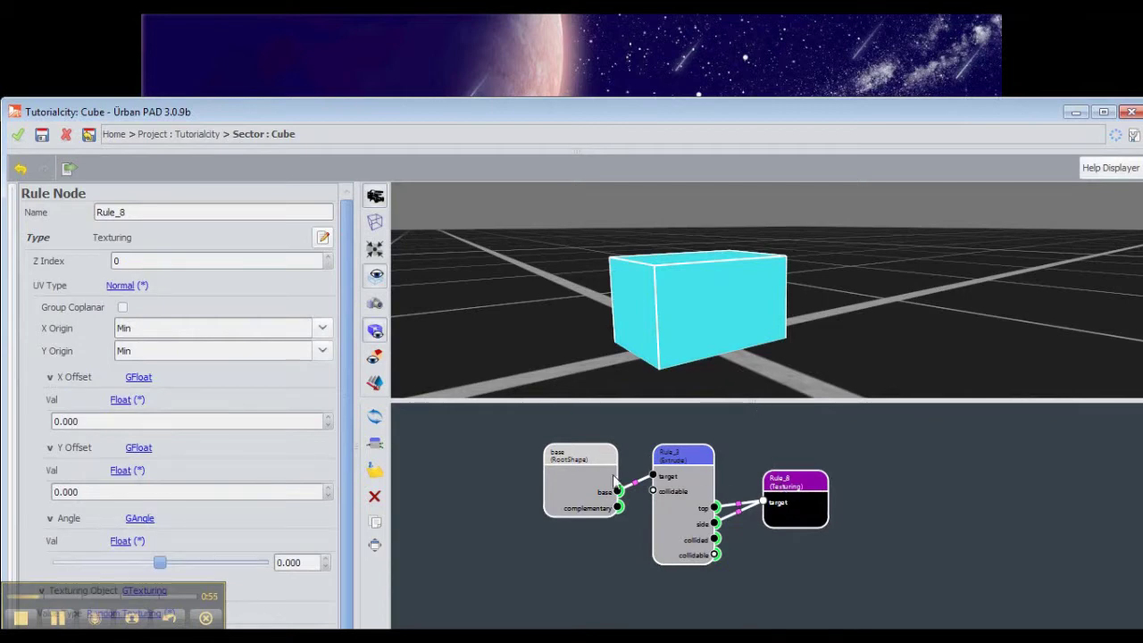
left_click(498, 465)
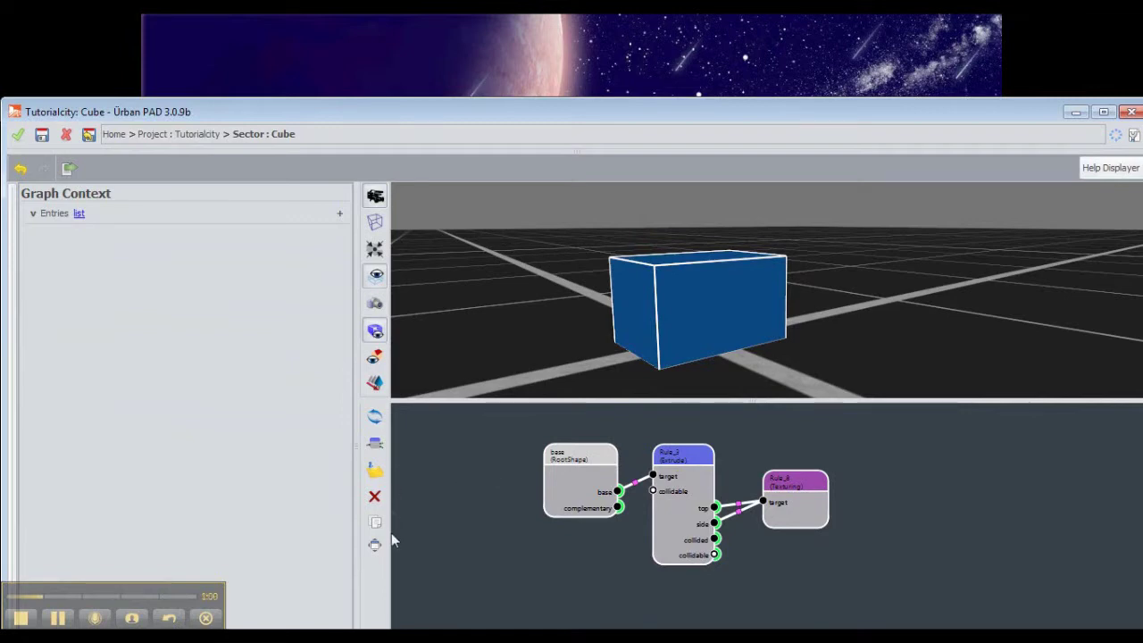
- Add a Shape On Layer rule beyond the Texturing node and connect the Extrude node's side output to its target
left_click(376, 444)
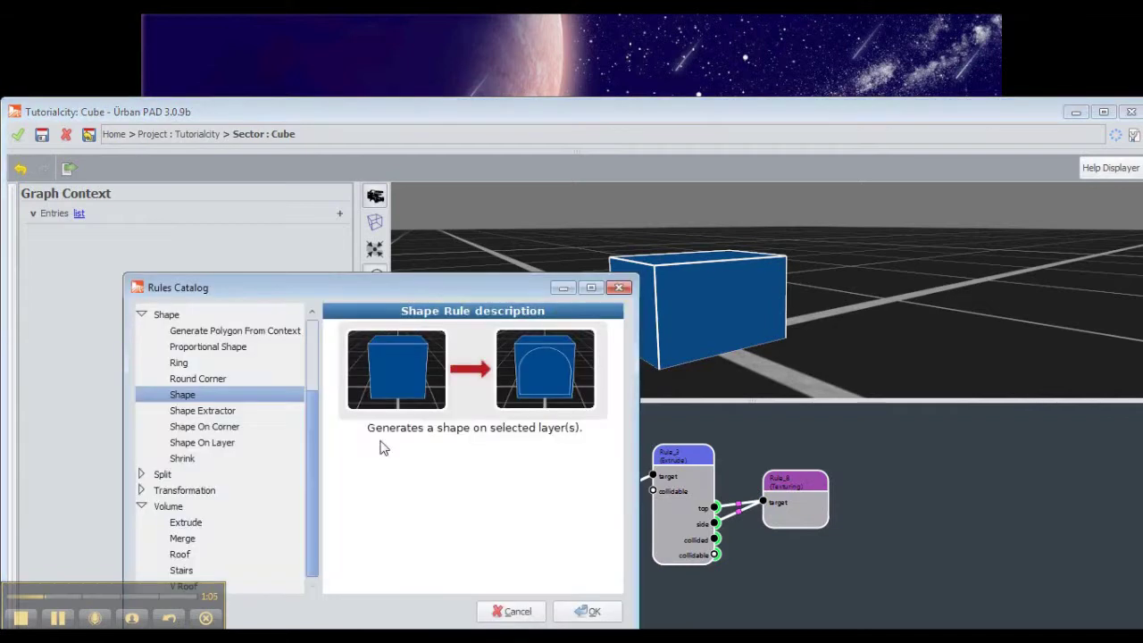
double_click(221, 444)
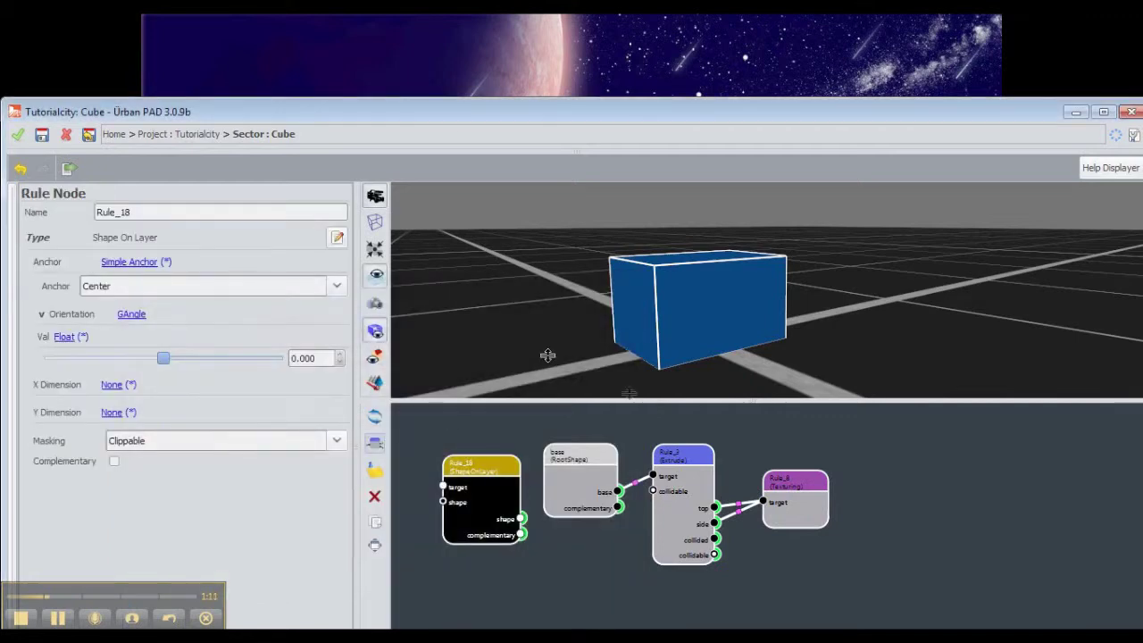
left_click_drag(477, 501, 903, 475)
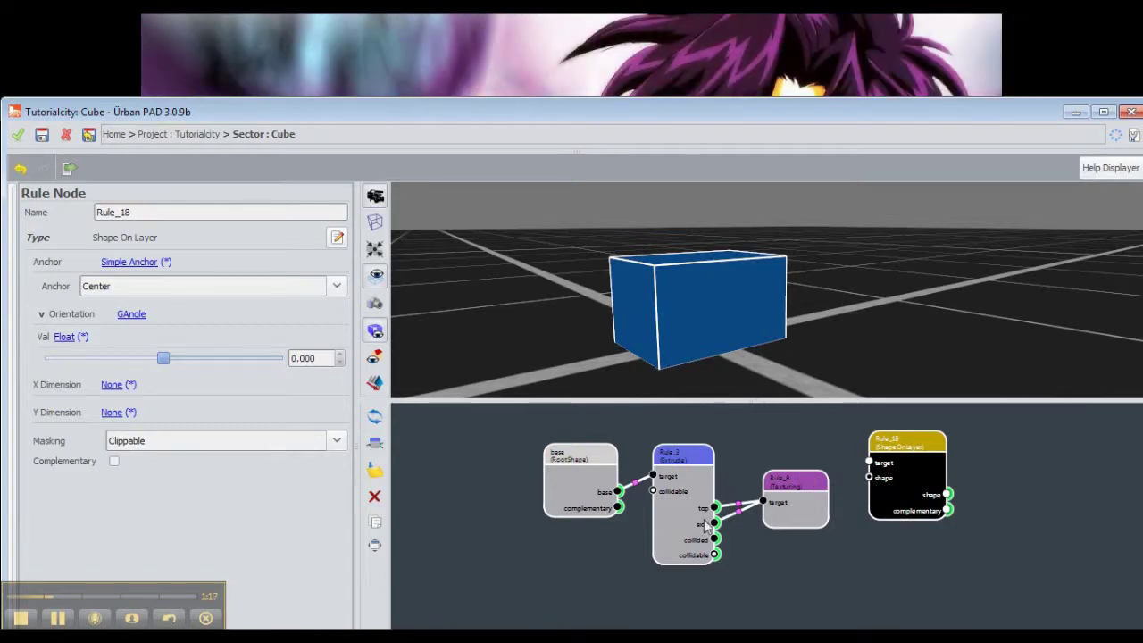
left_click_drag(714, 525, 862, 474)
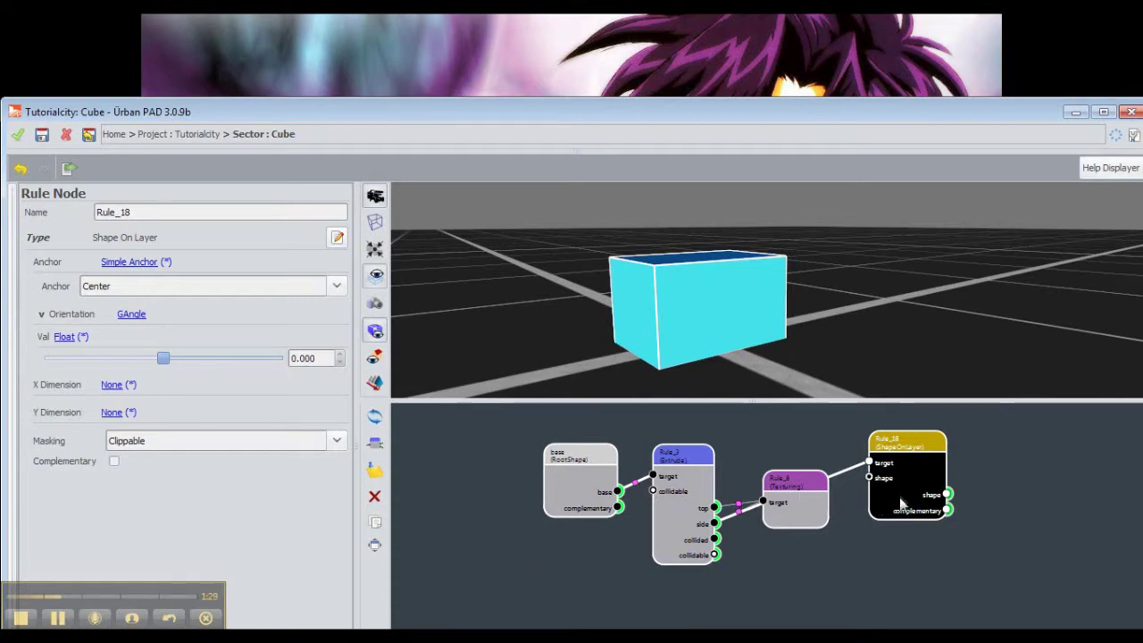
left_click_drag(898, 476, 888, 499)
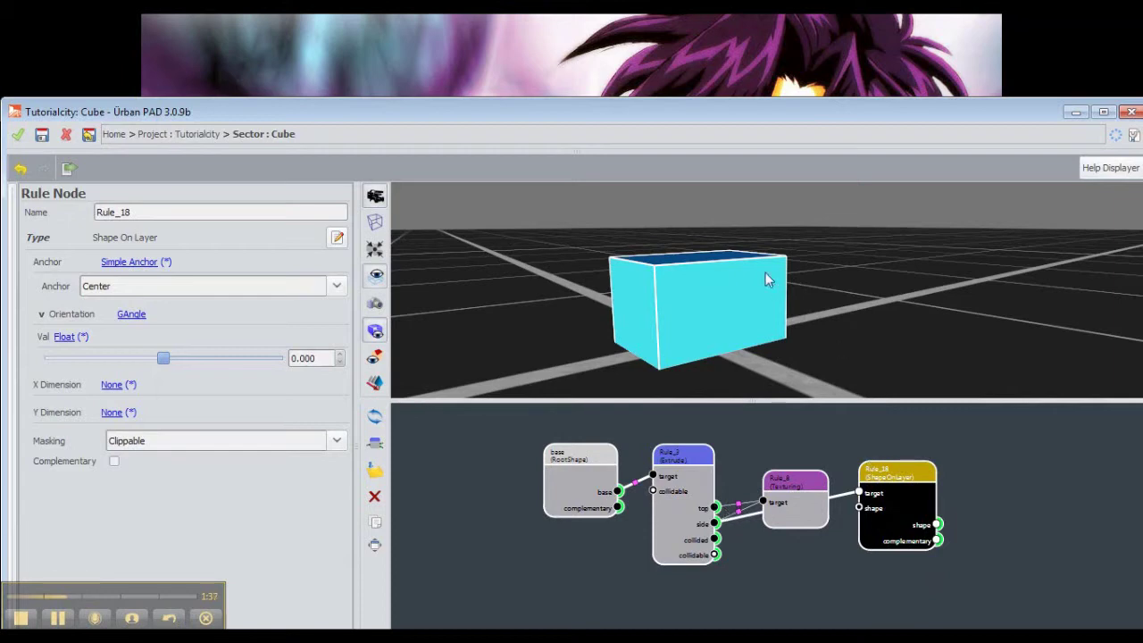
middle_click_drag(771, 307, 788, 324)
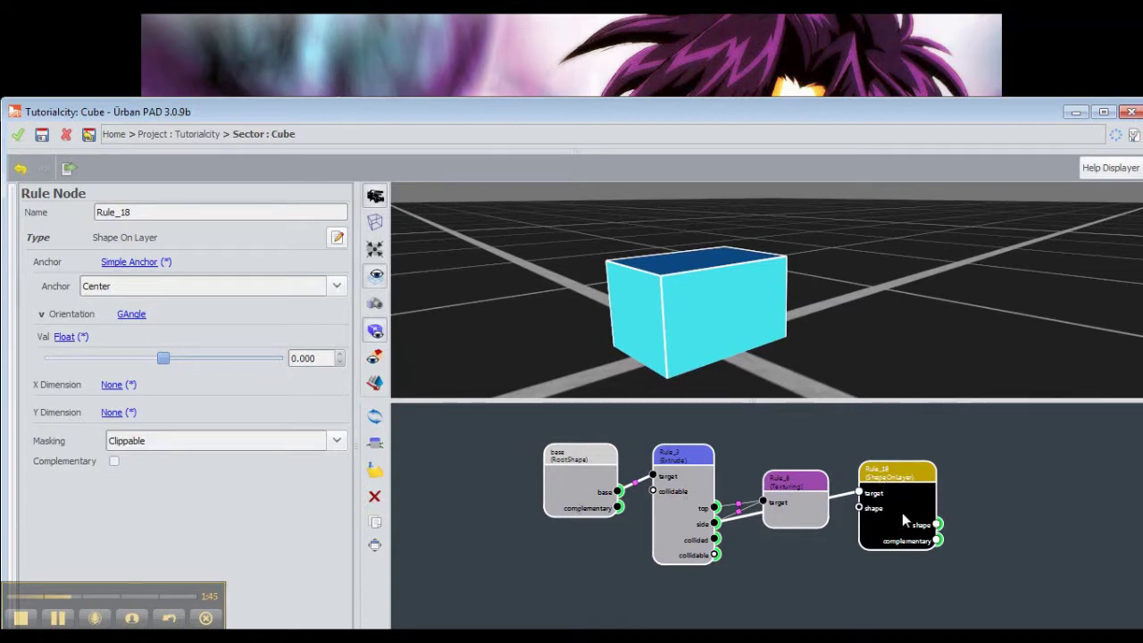
- Add a Shape rule below the Texturing node and connect its output to the Shape On Layer node's shape input
left_click(473, 491)
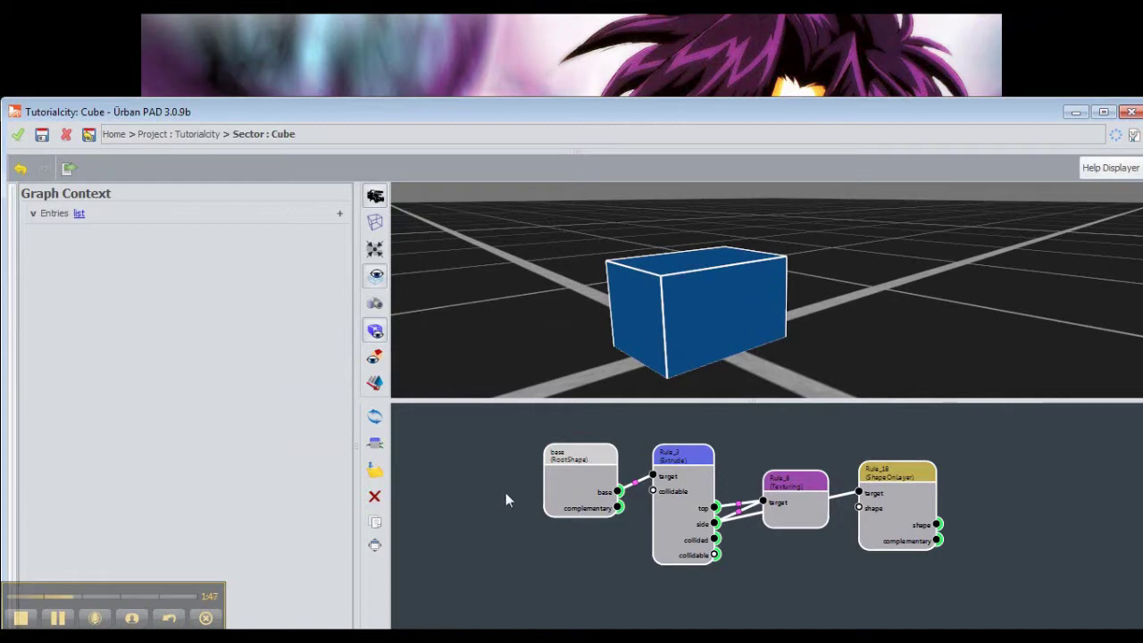
double_click(506, 493)
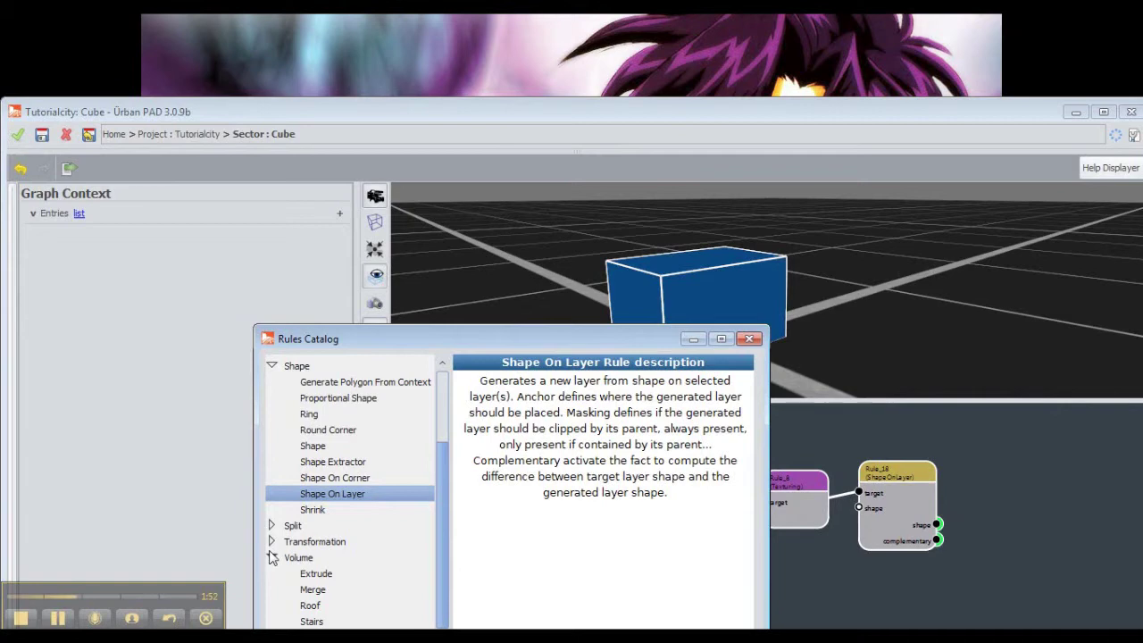
left_click(308, 446)
scroll(306, 451, "up", 2)
key("Return")
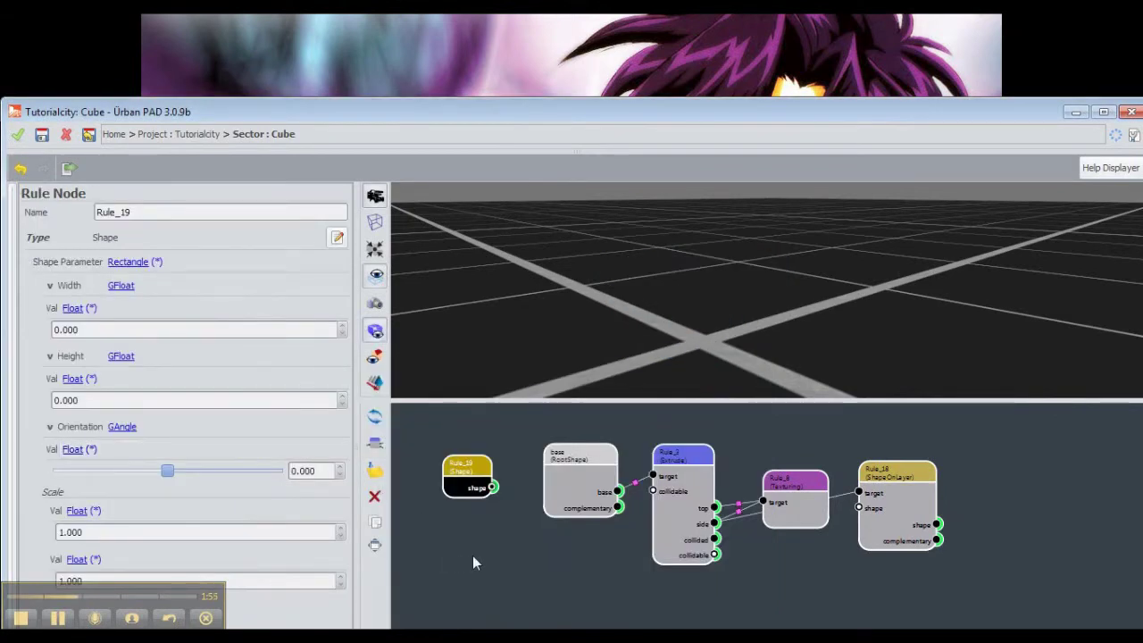
left_click_drag(468, 494, 784, 579)
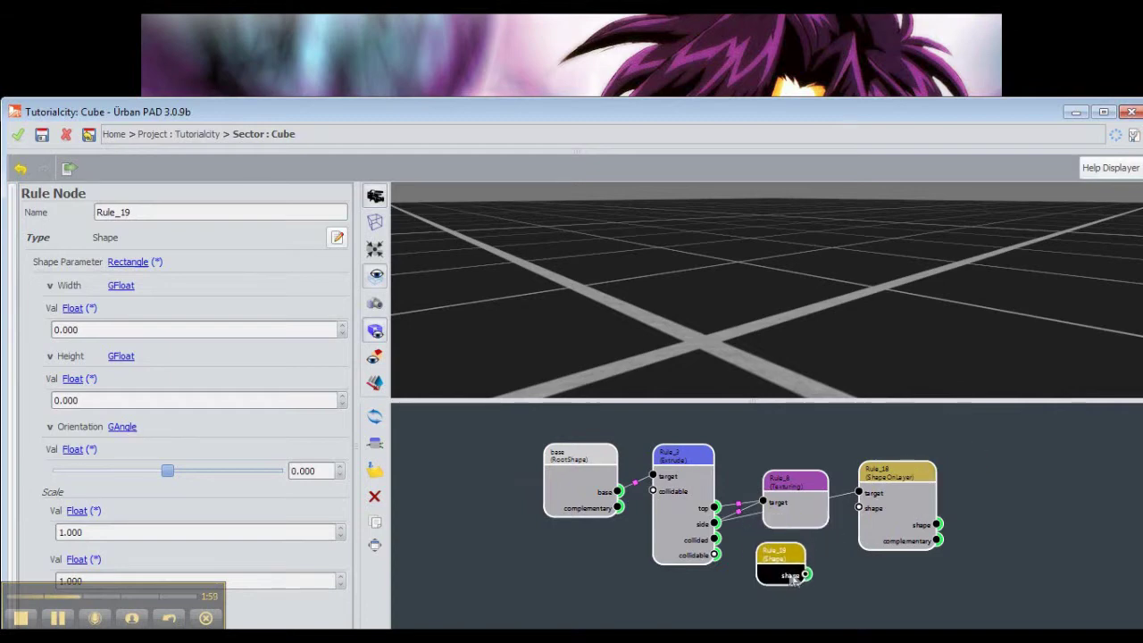
left_click_drag(806, 575, 857, 508)
left_click(873, 507)
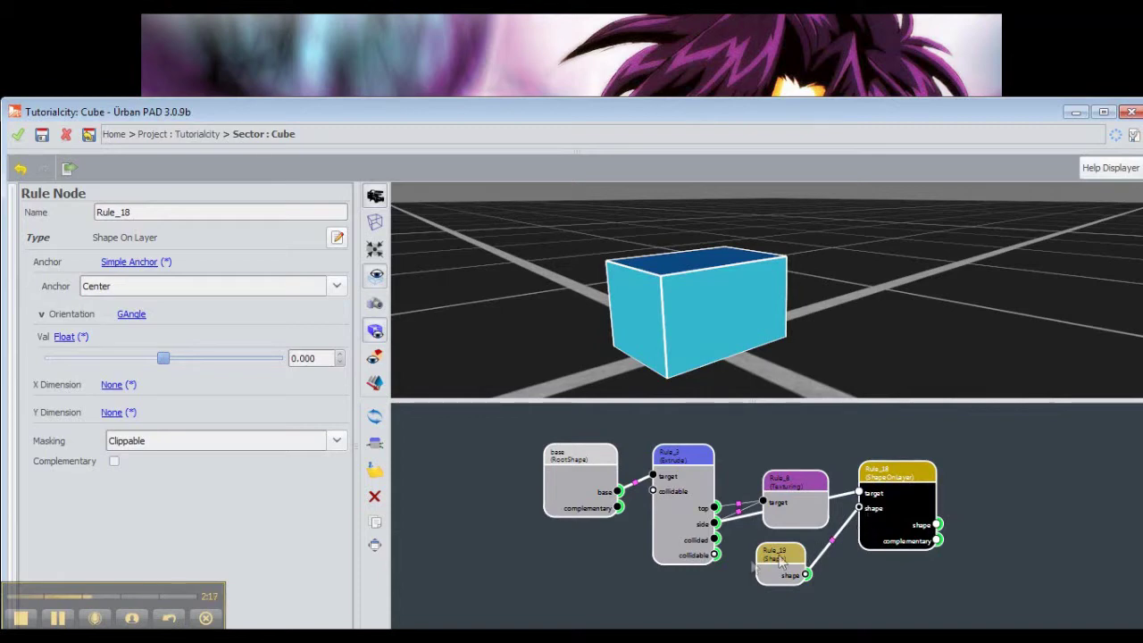
- Set the Shape node's rectangle to a width of 1 and a height of 2
left_click(802, 572)
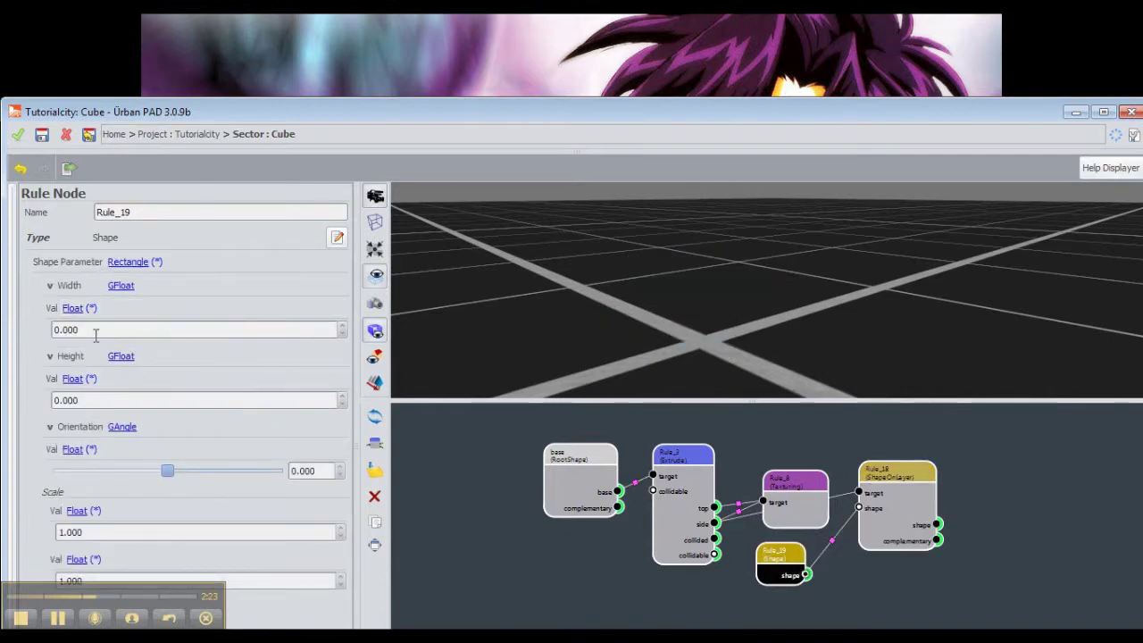
scroll(94, 330, "up", 1)
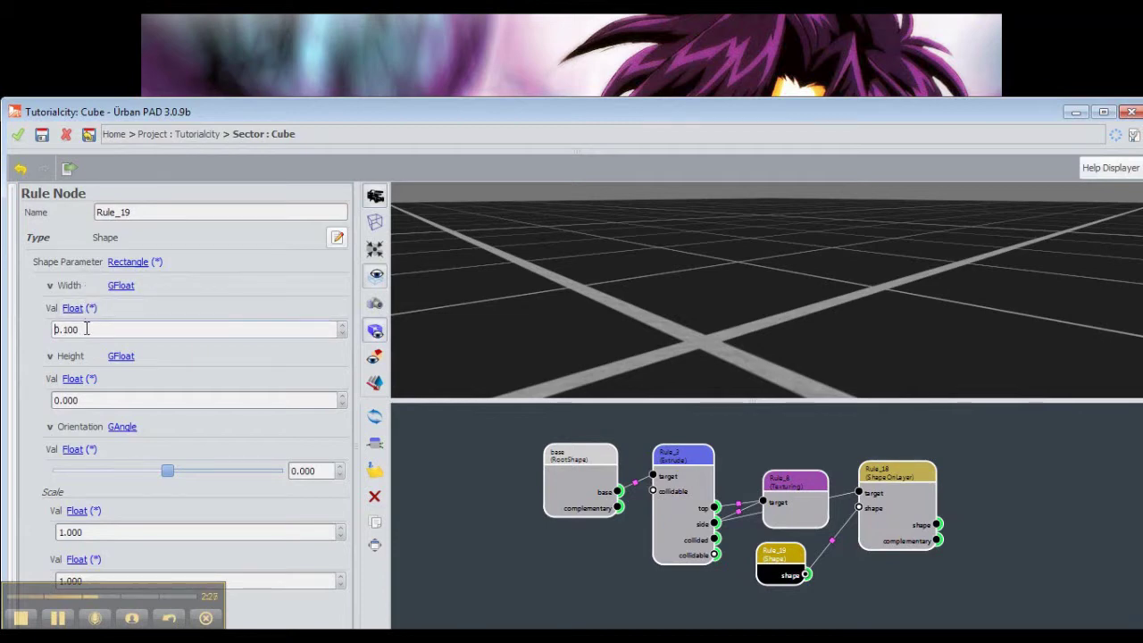
left_click_drag(88, 330, 27, 331)
type("1")
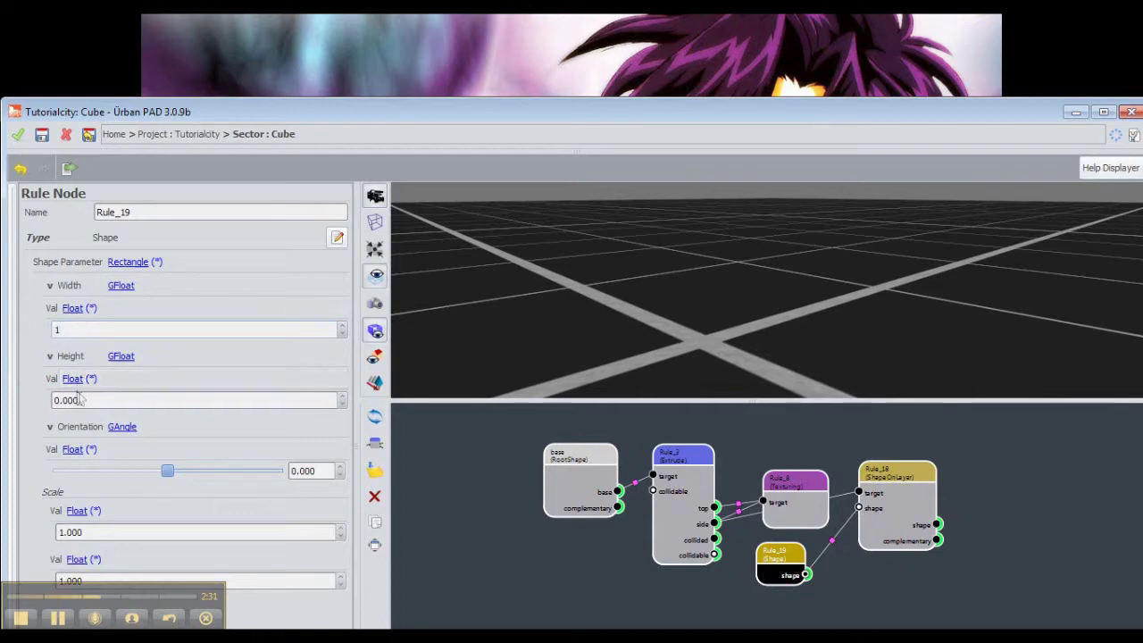
left_click_drag(82, 400, 41, 402)
type("2")
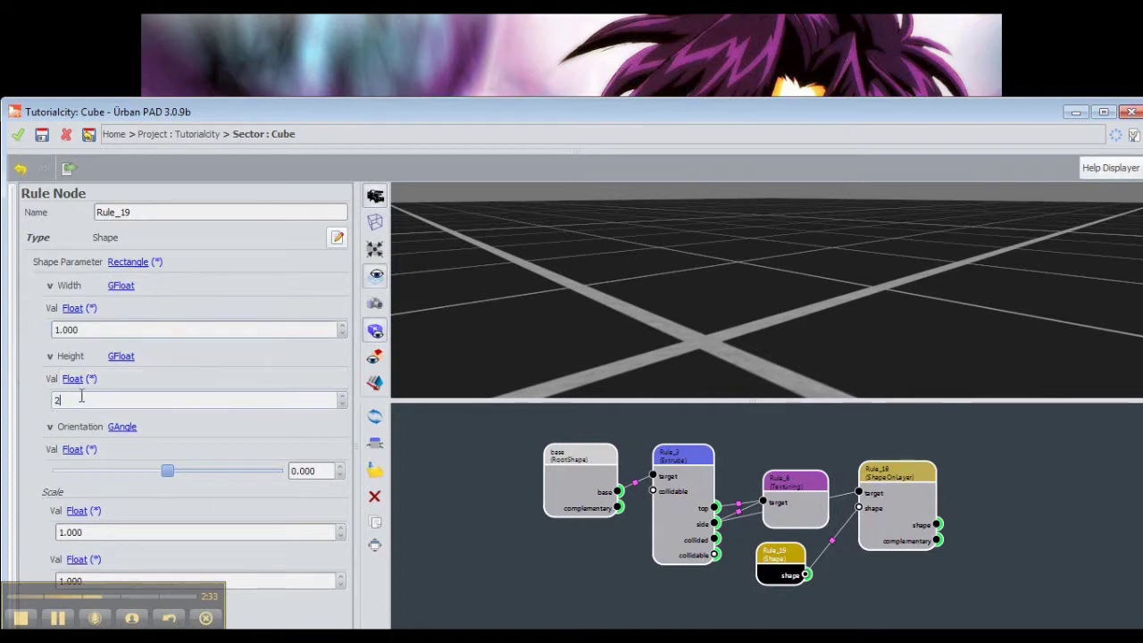
left_click(91, 331)
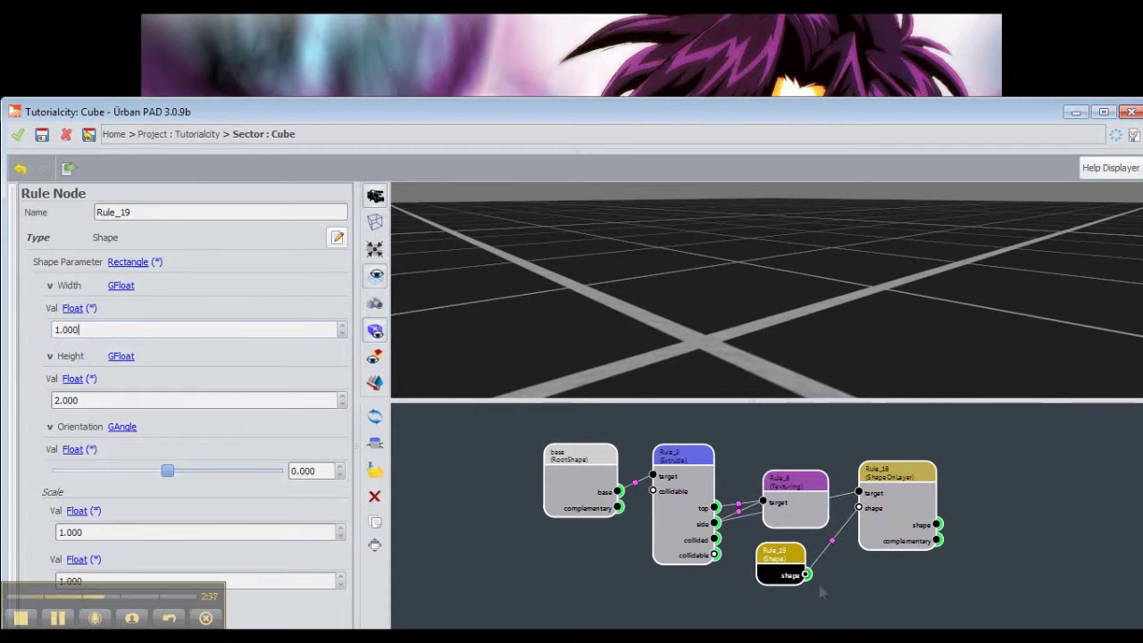
- Set the Shape On Layer node's anchor to Bottom
left_click(899, 519)
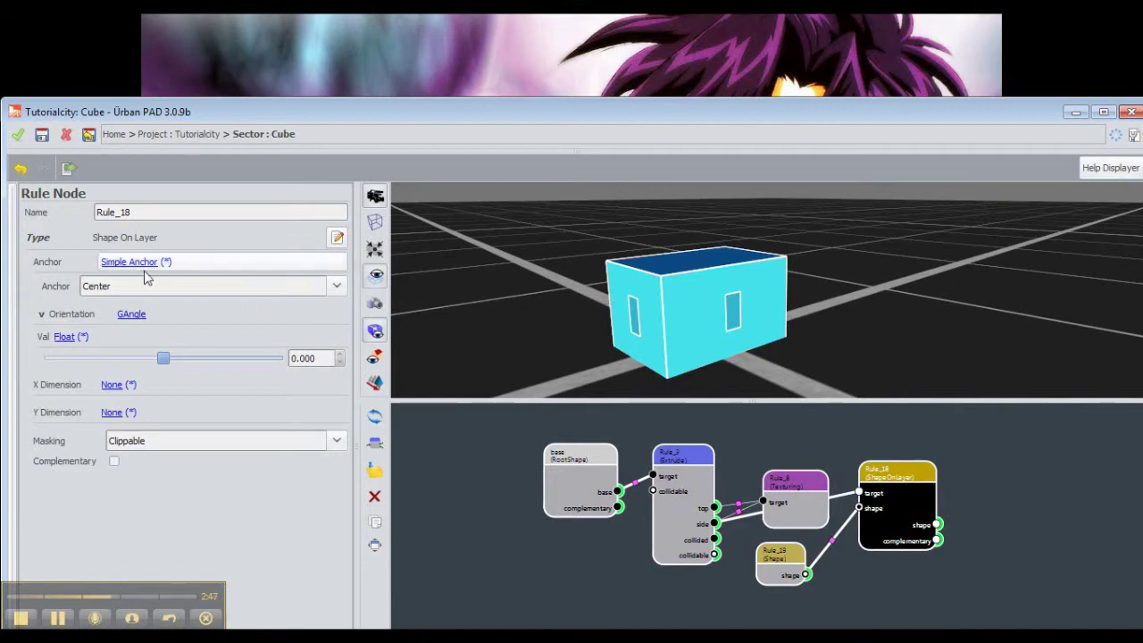
scroll(114, 285, "down", 1)
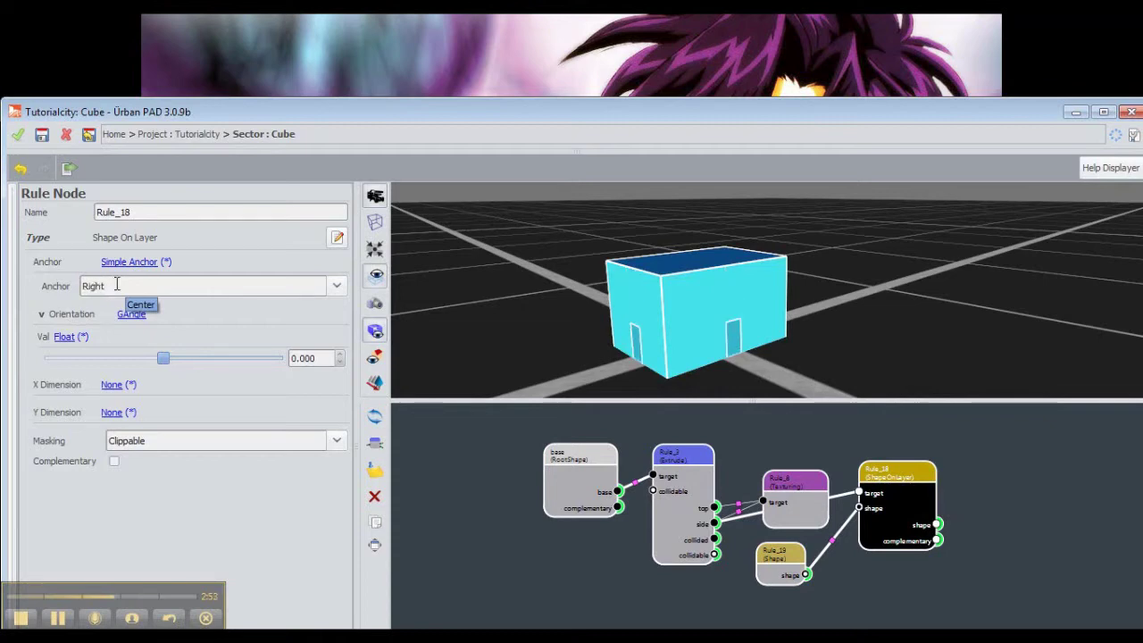
scroll(116, 284, "up", 2)
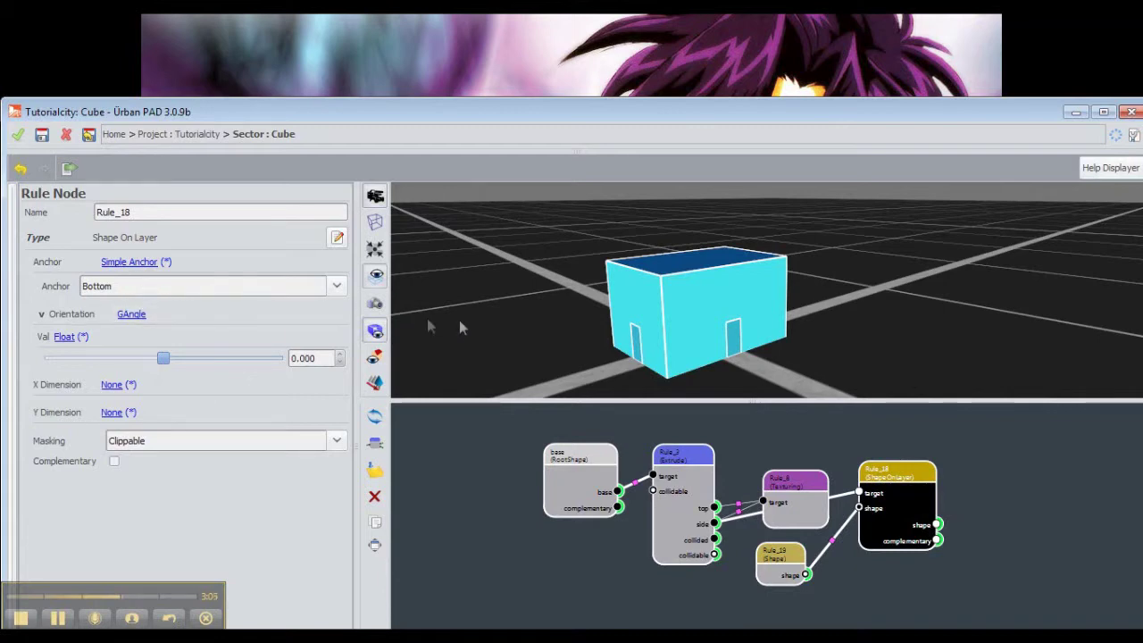
- Compare the Shape and Shape On Layer nodes' settings and examine the door outlines in the layer and textured views
left_click(792, 569)
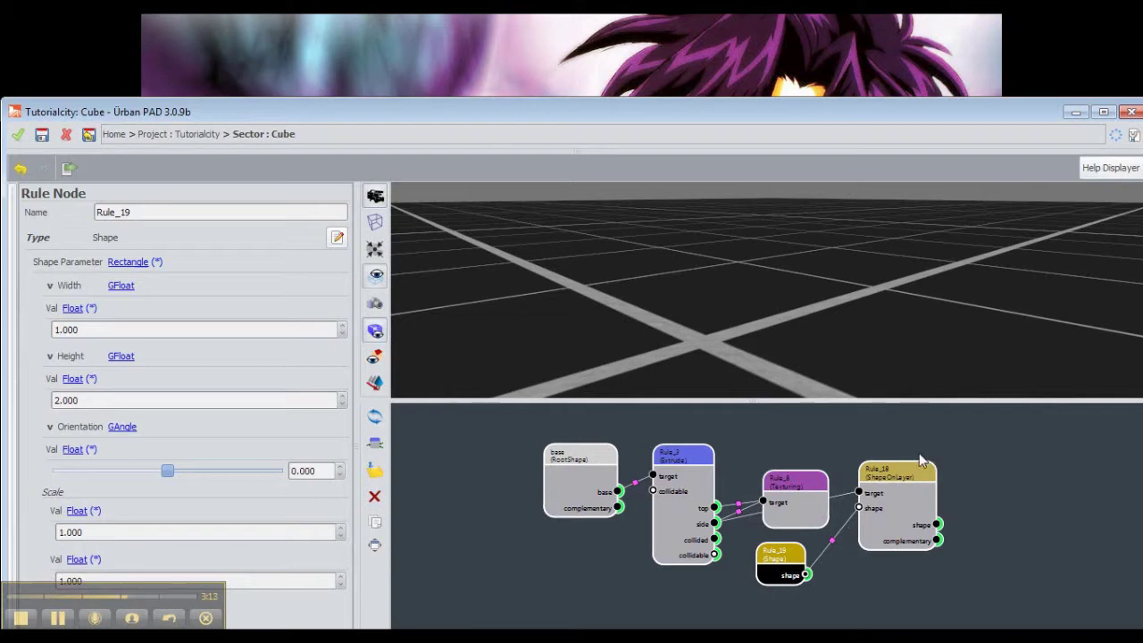
left_click(880, 518)
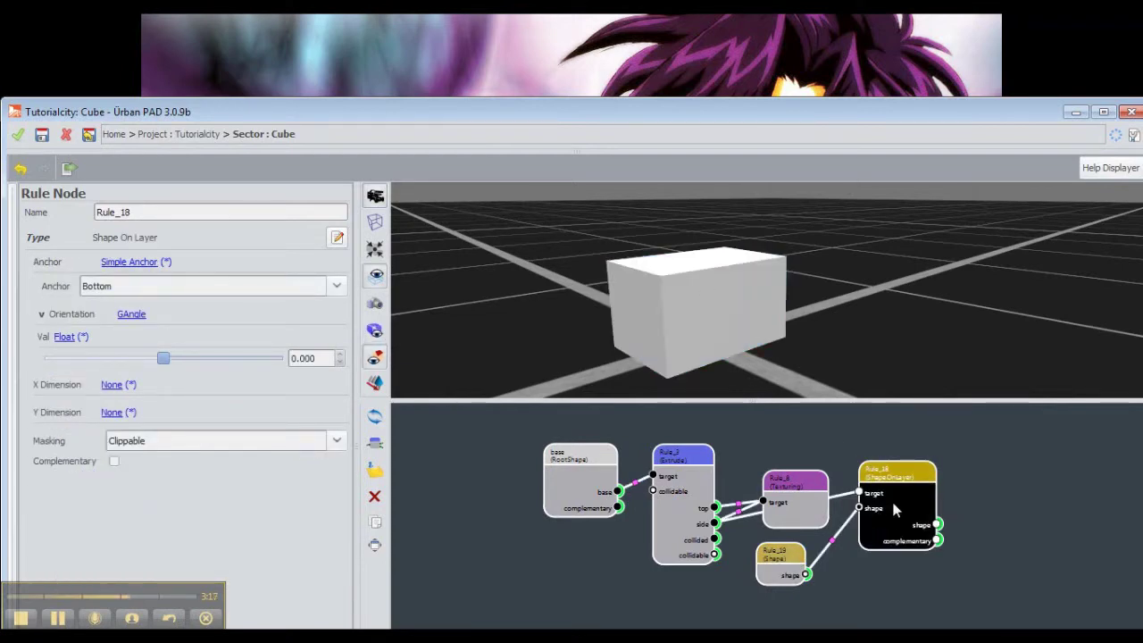
left_click(766, 571)
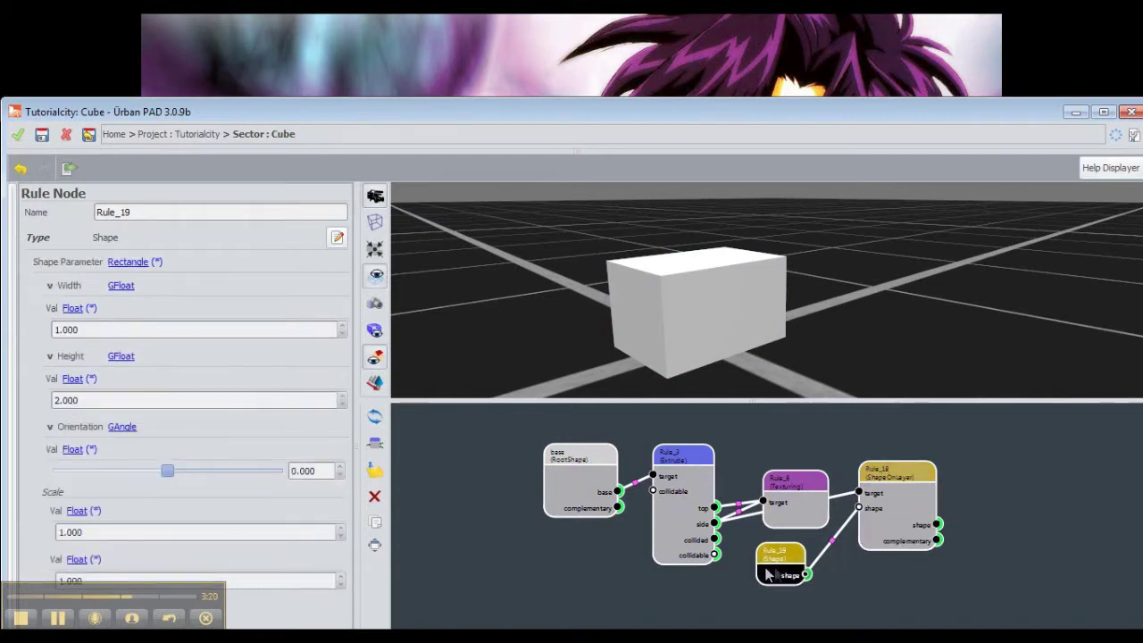
left_click(907, 516)
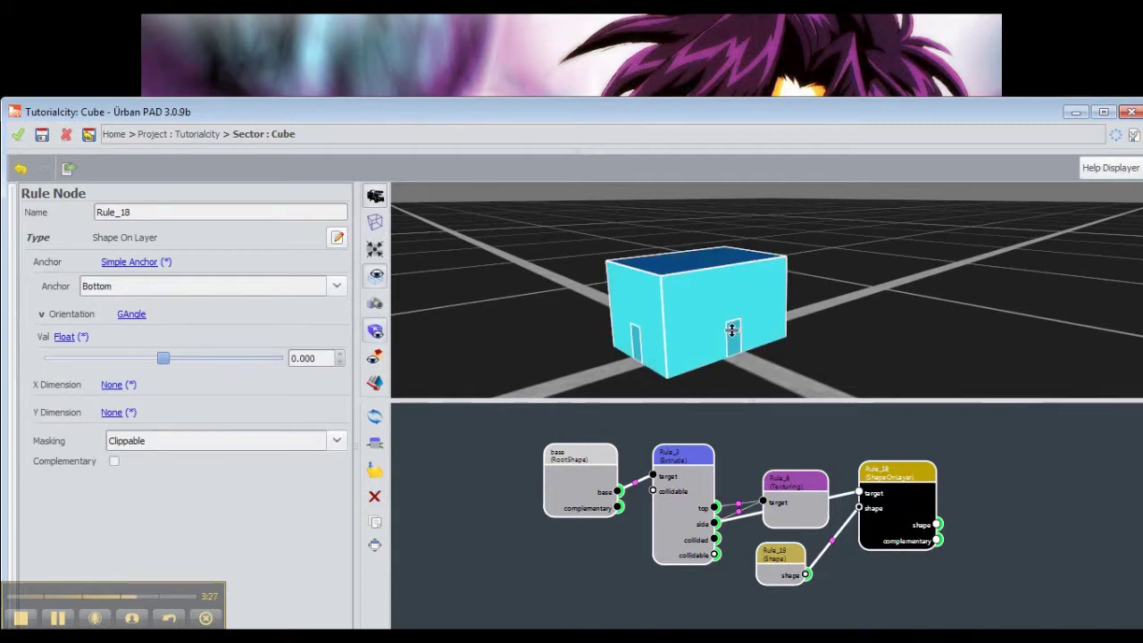
left_click(789, 569)
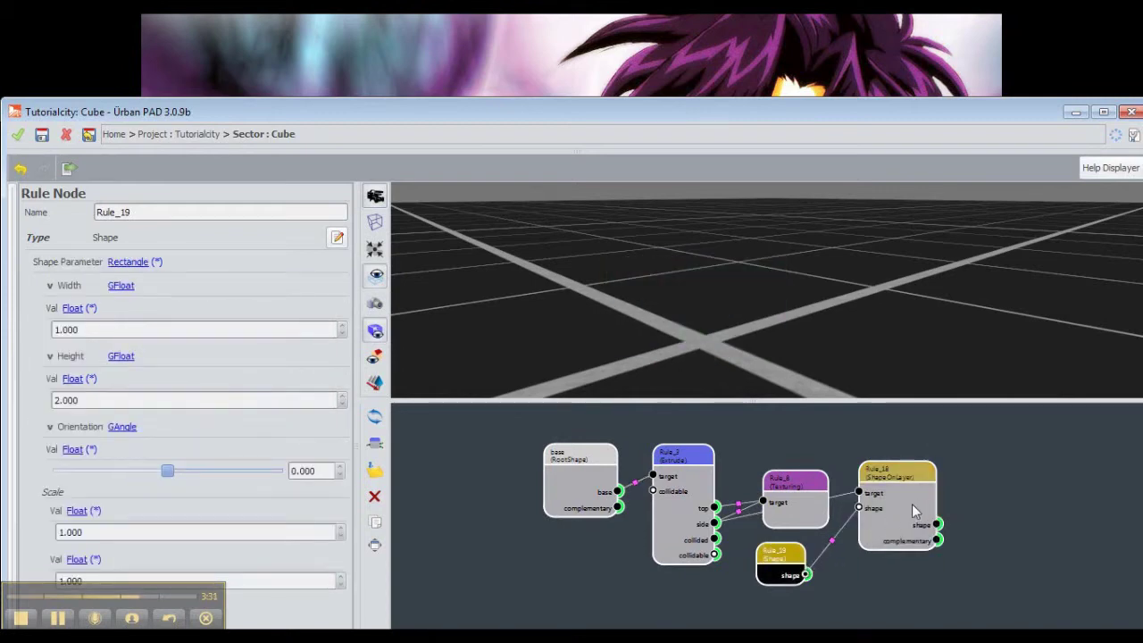
left_click(912, 504)
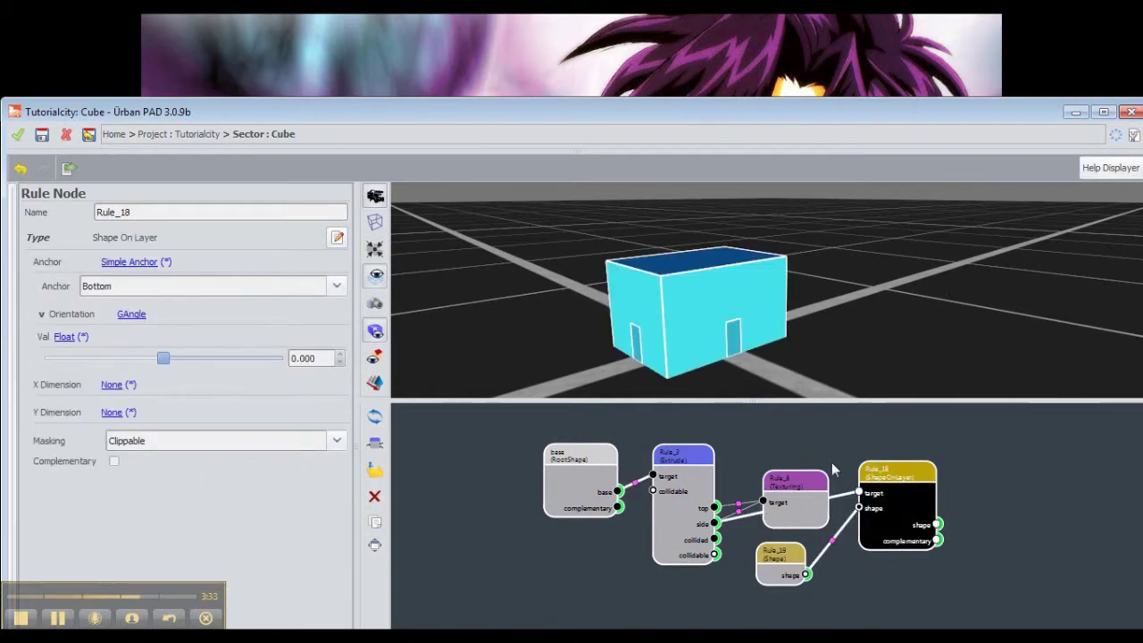
- Move the Texturing node up, clear of the link between the Extrude and Shape On Layer nodes
left_click_drag(801, 517, 786, 471)
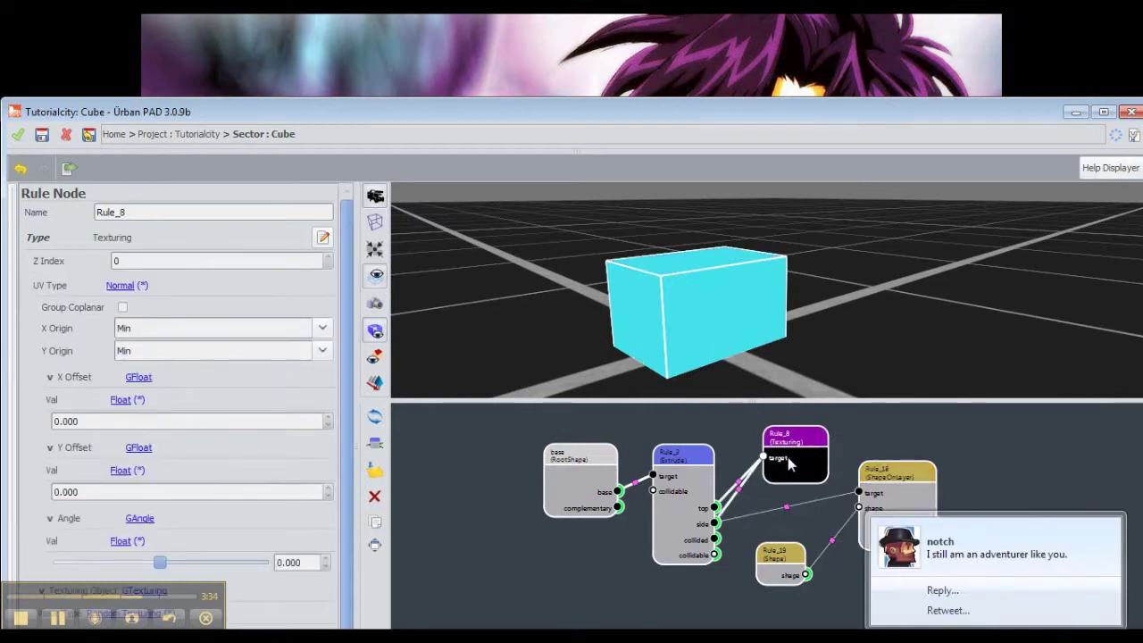
left_click_drag(832, 438, 672, 447)
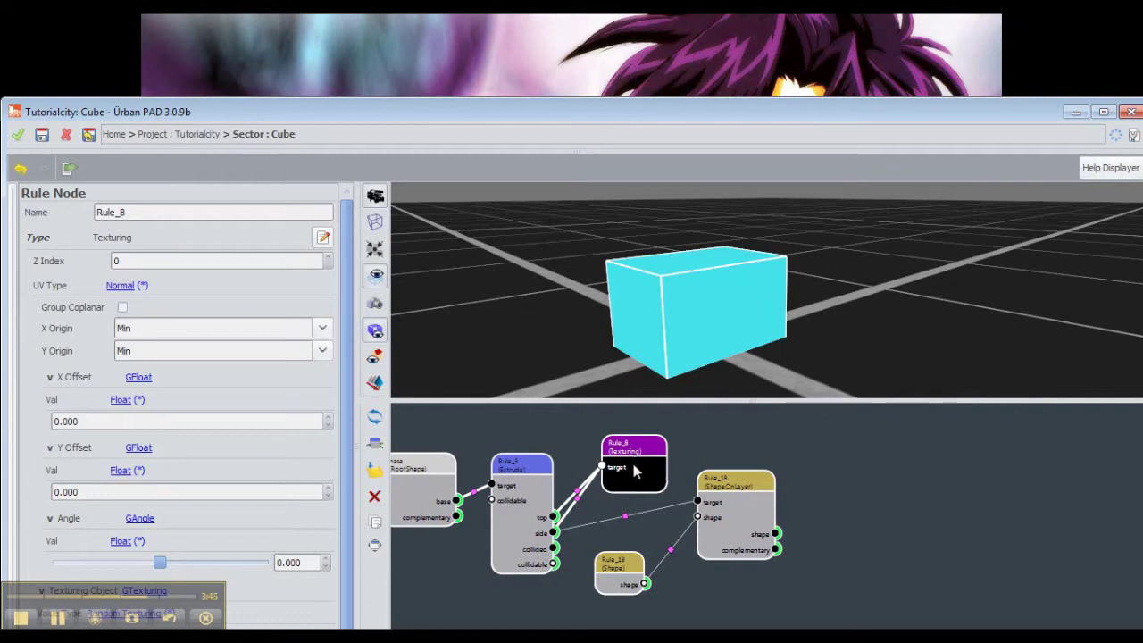
- Duplicate the Texturing node and place the unlinked copy beyond the Shape On Layer node
left_click_drag(634, 472, 853, 545)
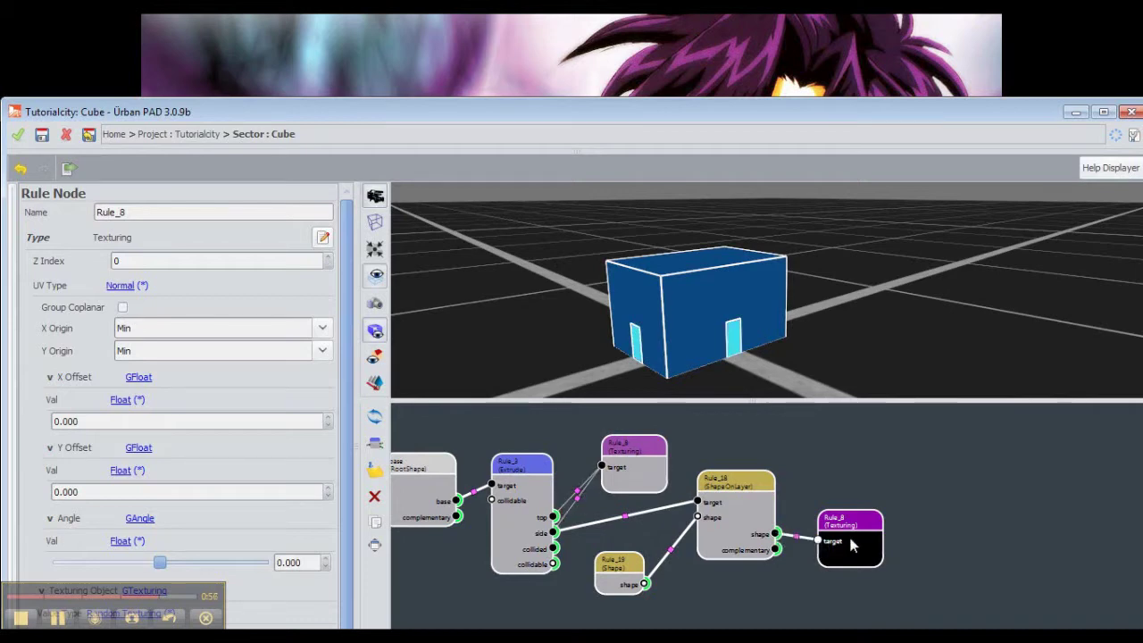
scroll(143, 460, "down", 1)
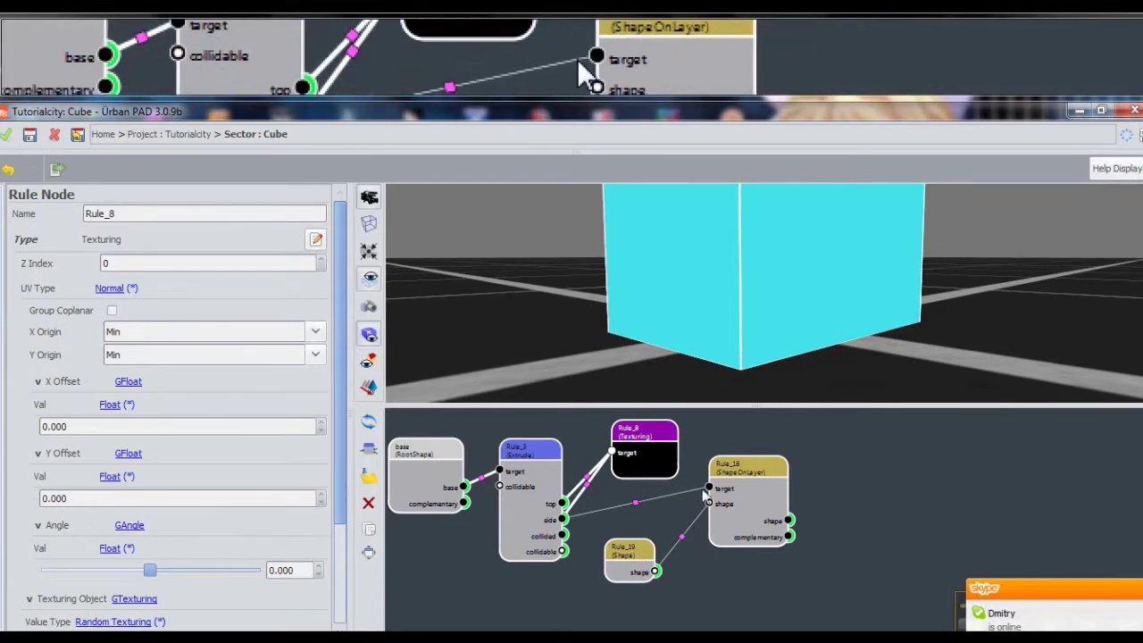
left_click(764, 504)
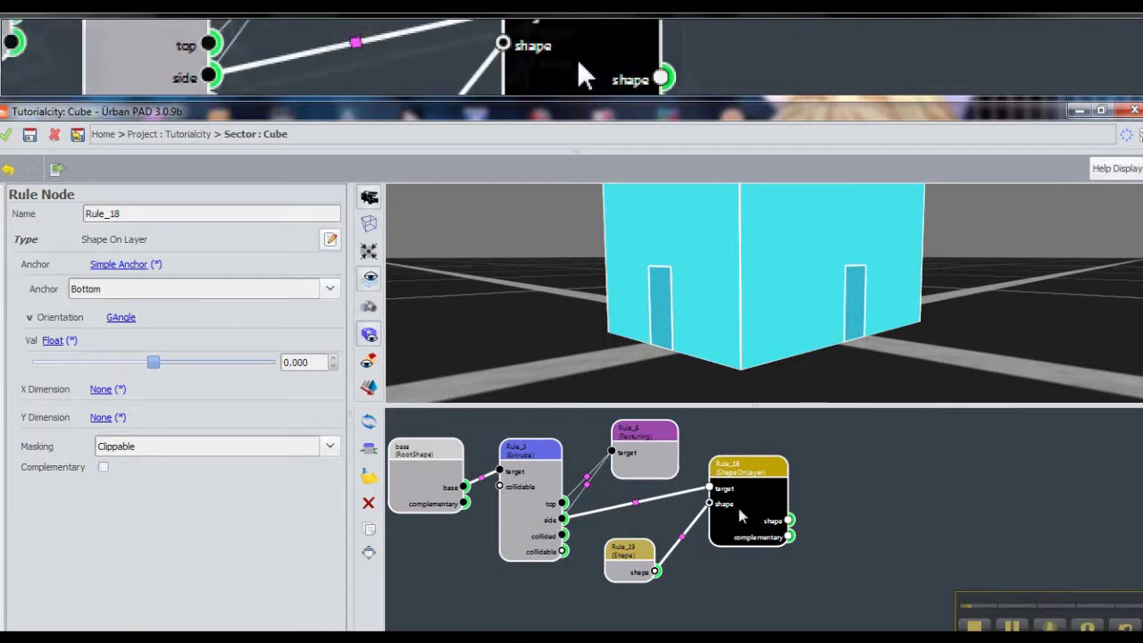
left_click(643, 446)
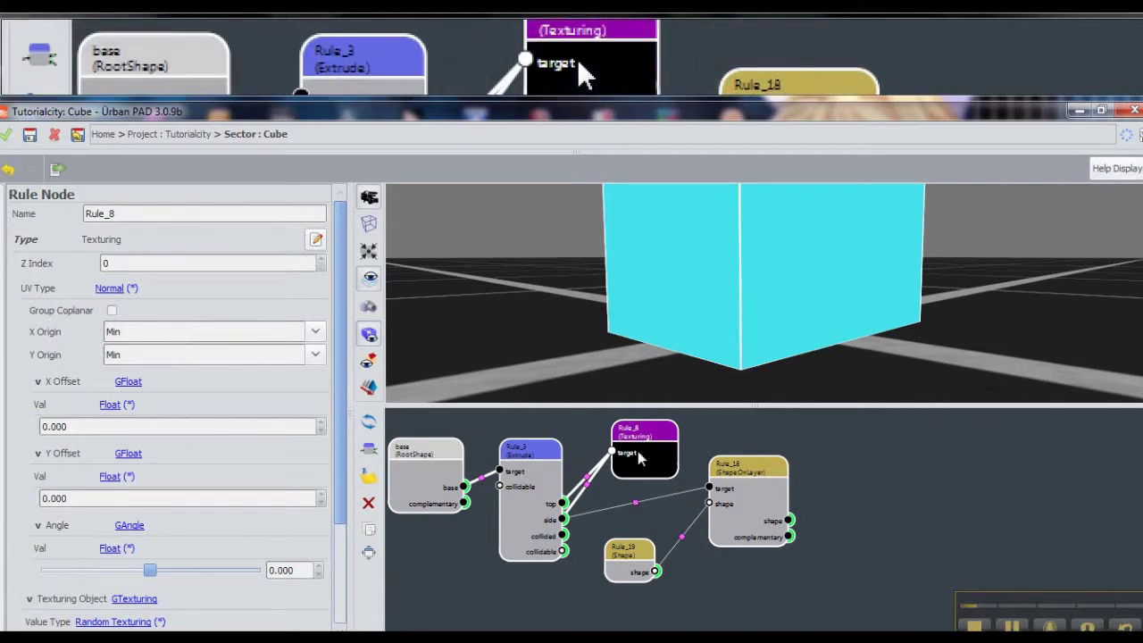
left_click_drag(639, 459, 874, 531)
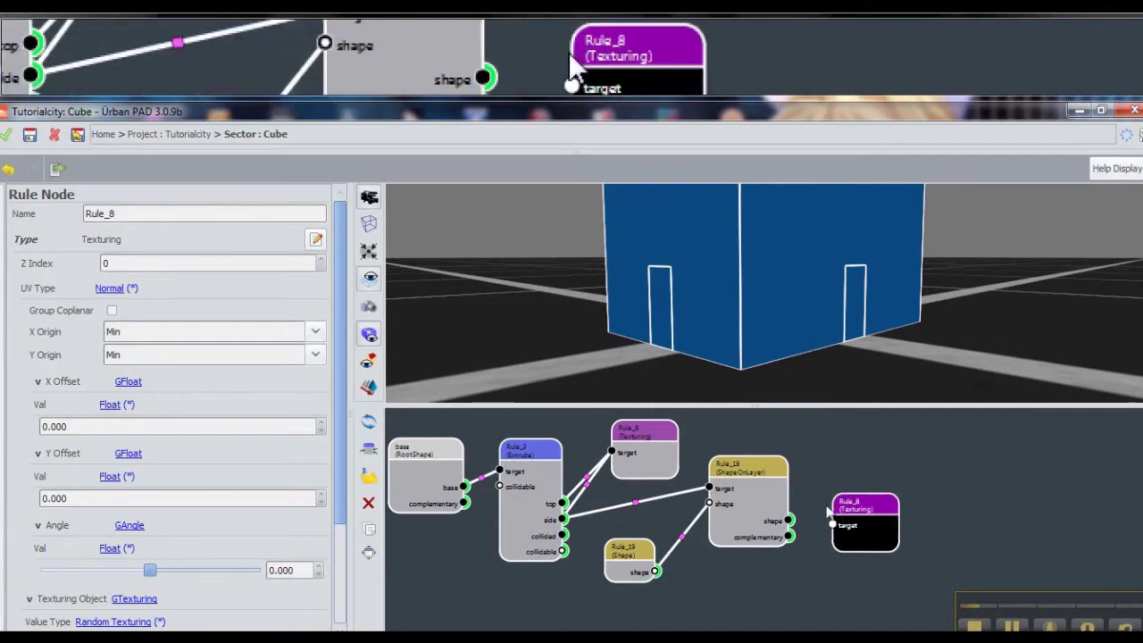
- Add a new Extrude rule and link the Shape On Layer node's shape output to its target
left_click_drag(509, 555, 506, 555)
left_click(465, 567)
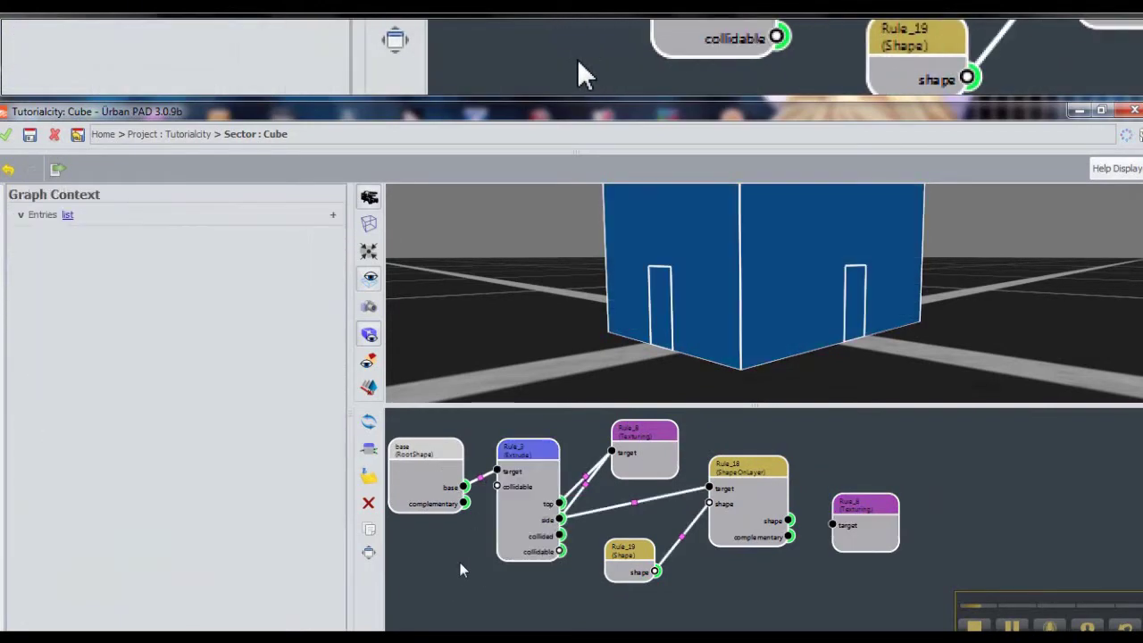
double_click(516, 549)
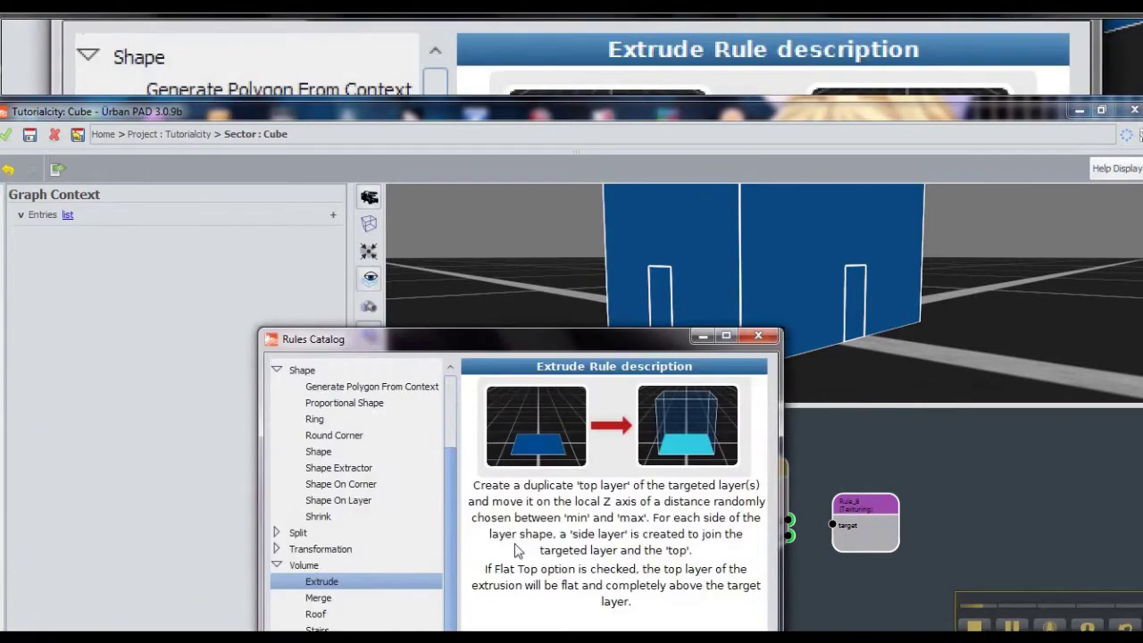
double_click(384, 585)
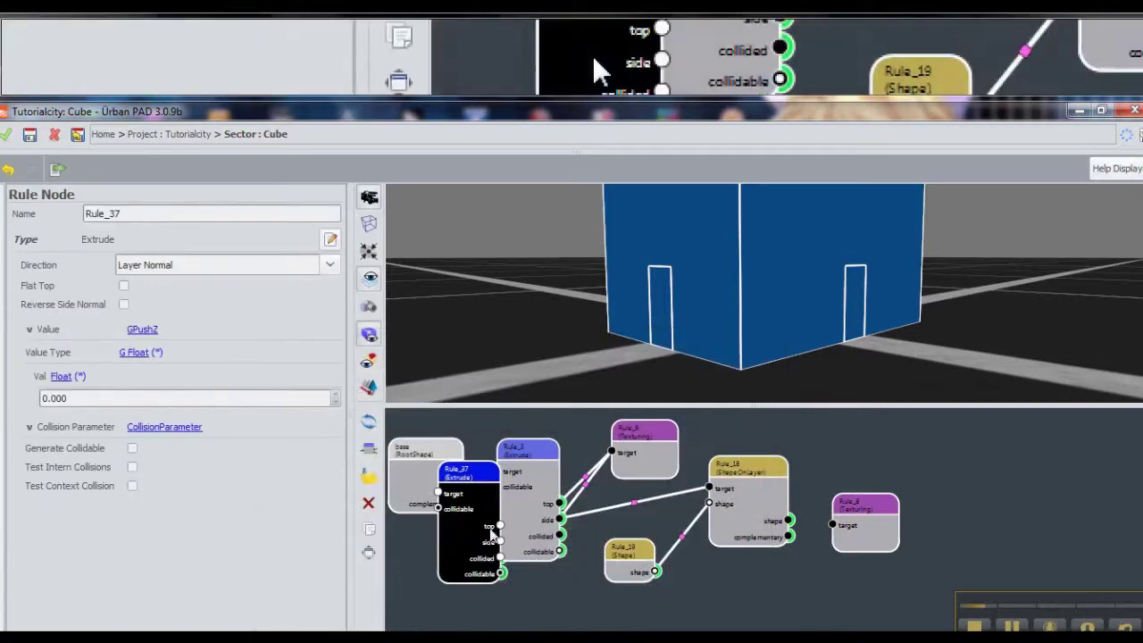
left_click_drag(462, 518, 940, 478)
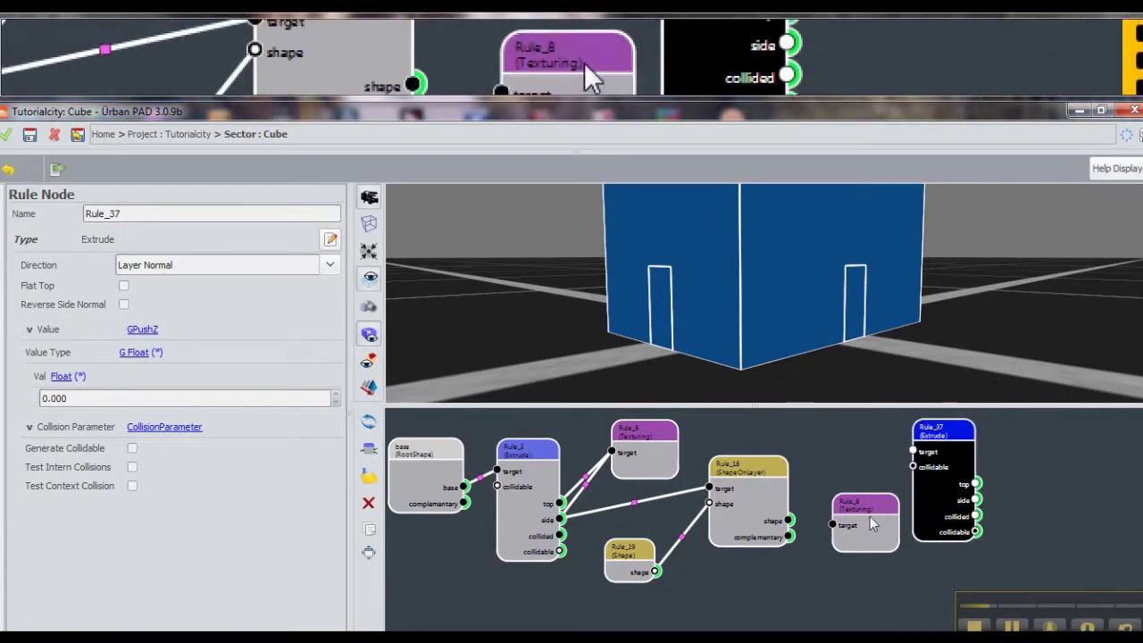
left_click_drag(859, 528, 889, 565)
left_click_drag(939, 464, 855, 465)
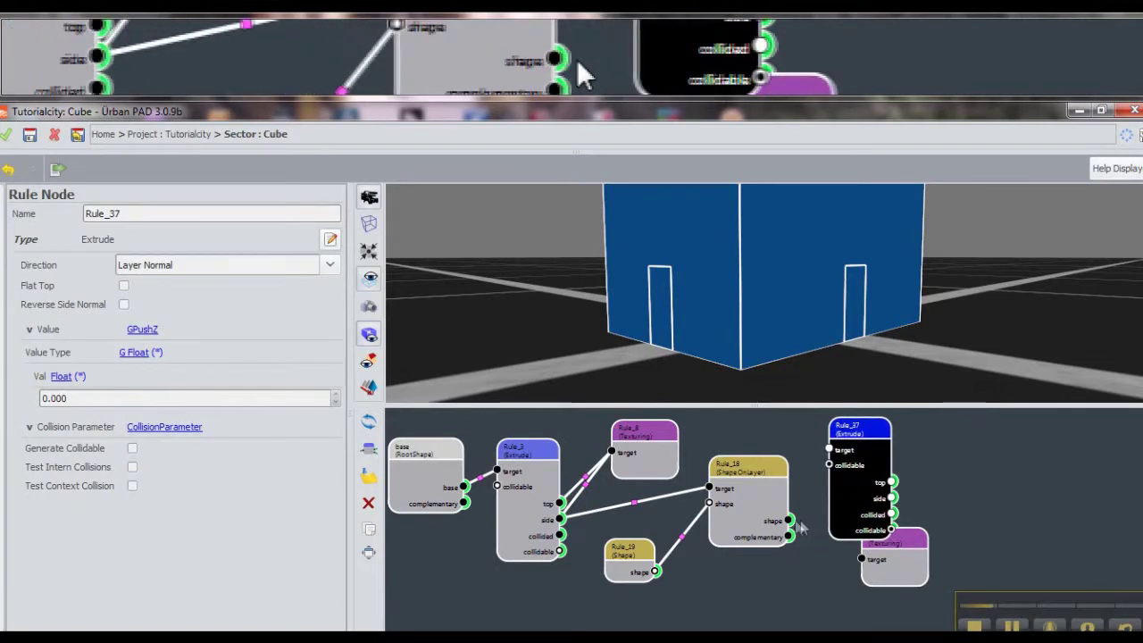
left_click_drag(788, 523, 829, 451)
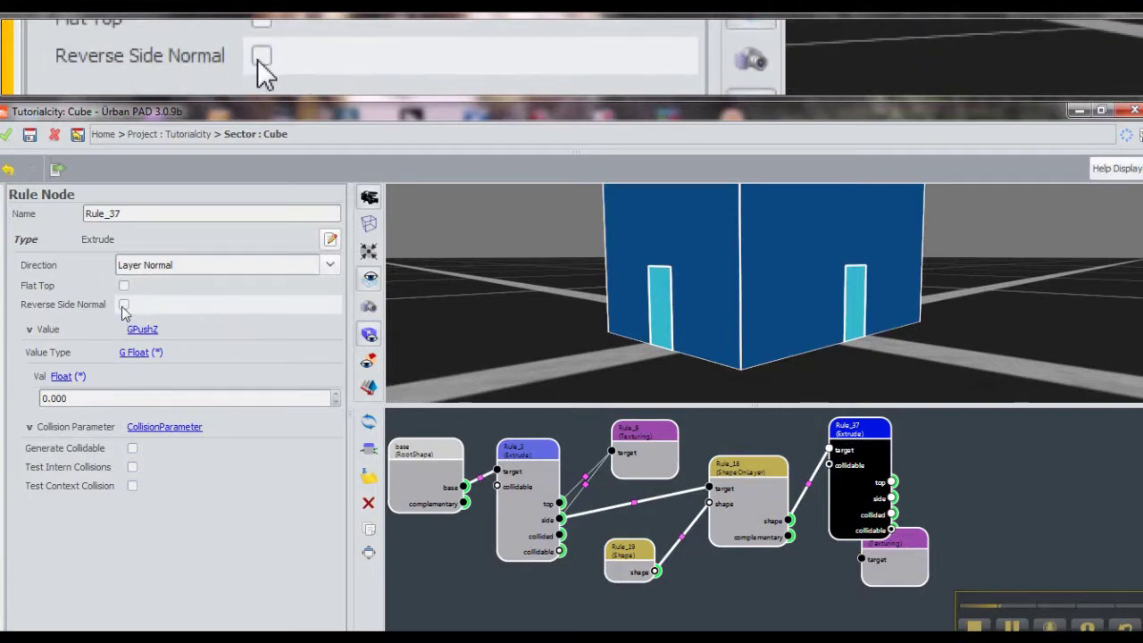
- Enable Reverse Side Normal on the new Extrude node and set its extrusion value to -1
left_click(124, 305)
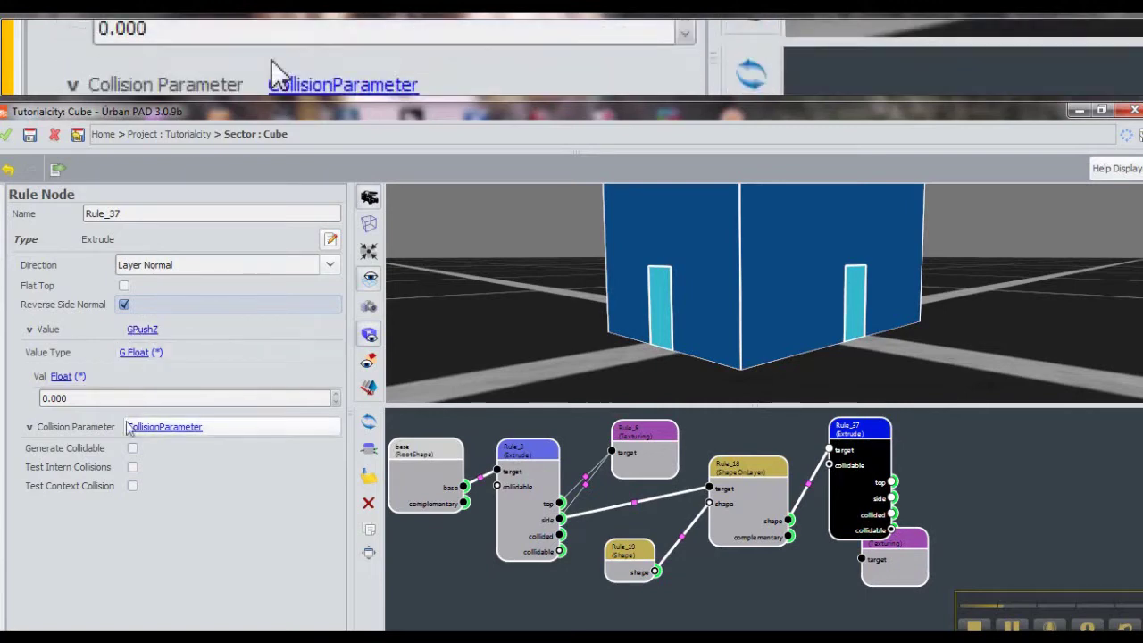
scroll(98, 398, "down", 1)
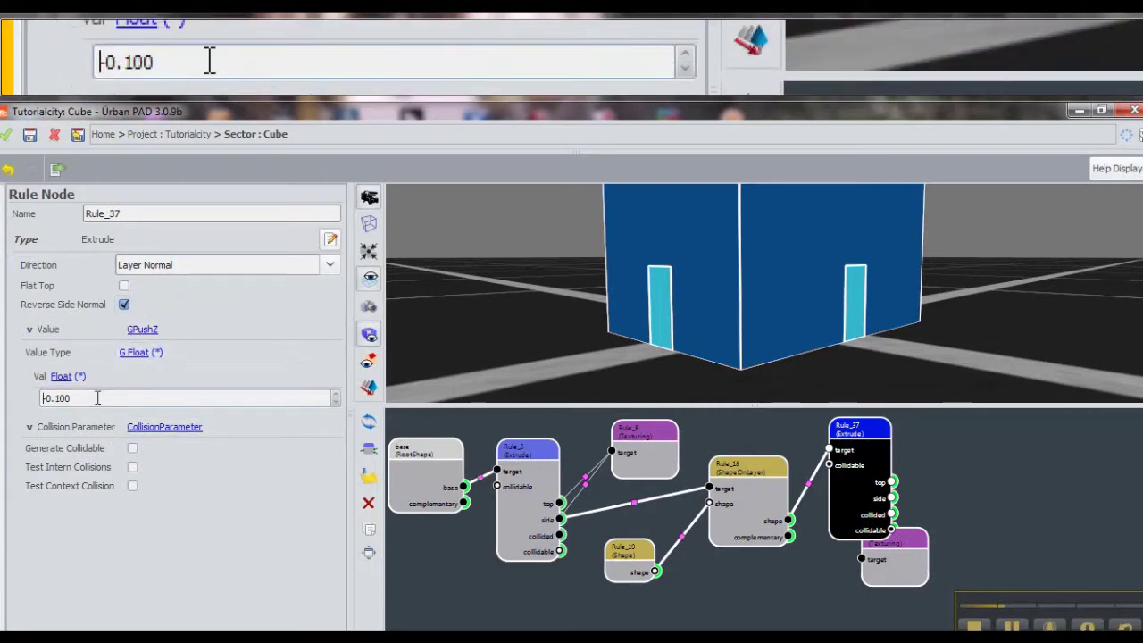
scroll(97, 398, "down", 2)
scroll(97, 397, "down", 1)
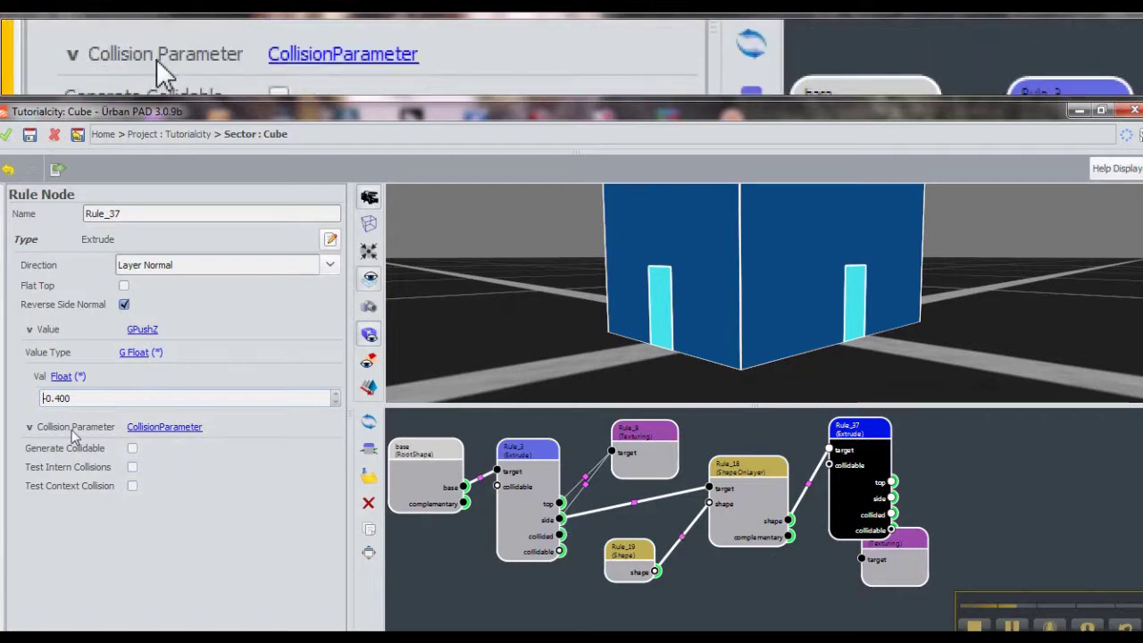
left_click(42, 399)
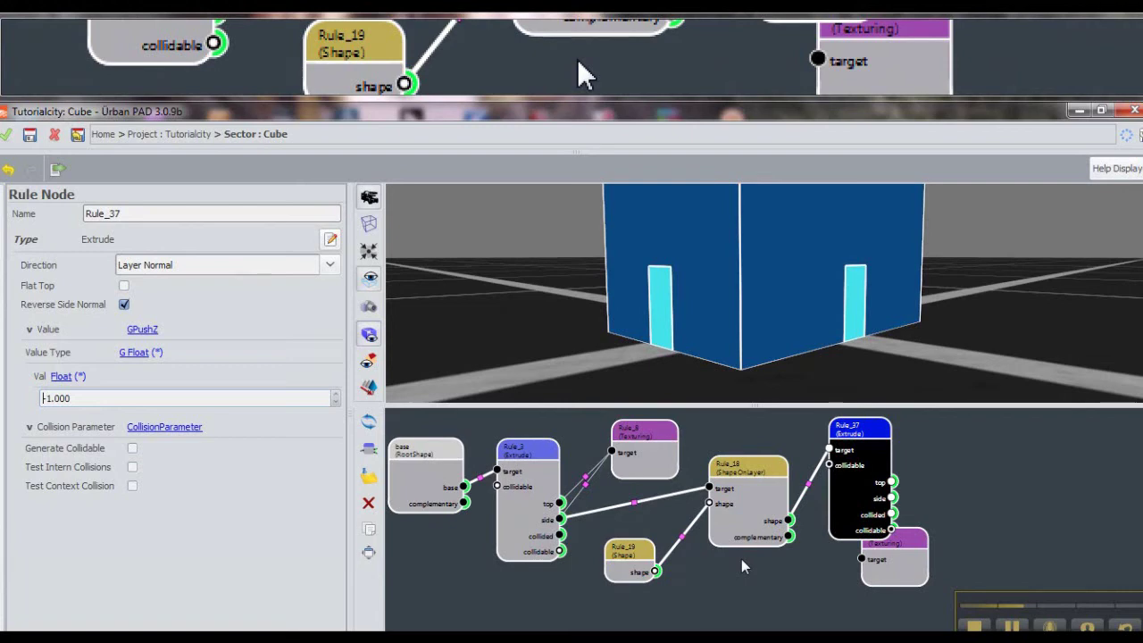
- Place the copied Texturing node after the new Extrude node and link the Extrude's top and side outputs to its target
left_click_drag(910, 575, 997, 506)
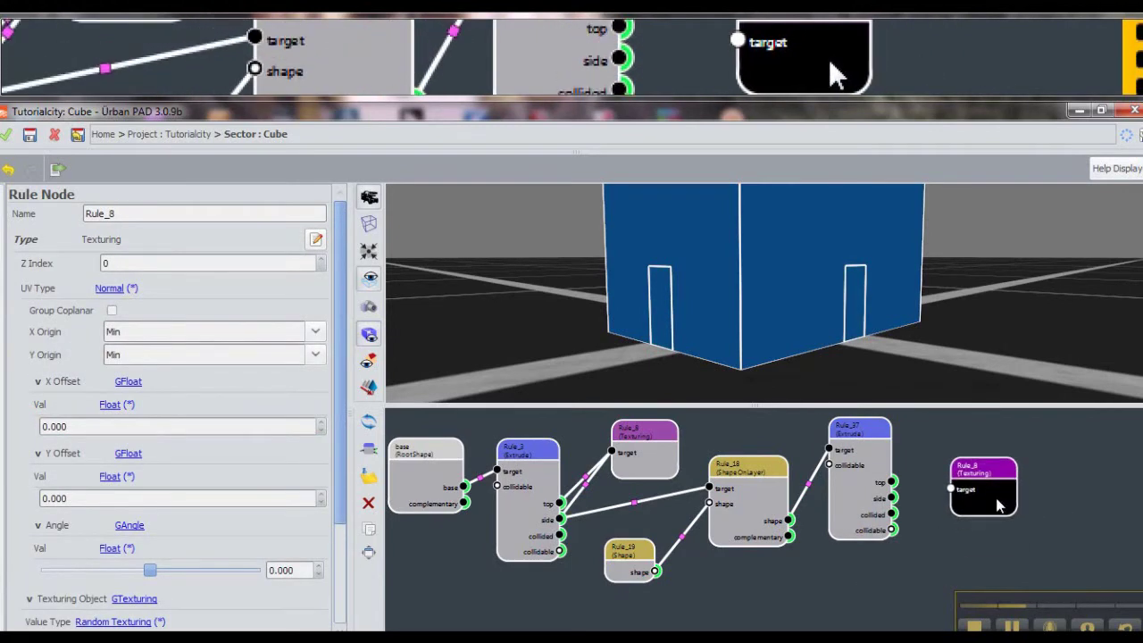
left_click_drag(892, 483, 952, 494)
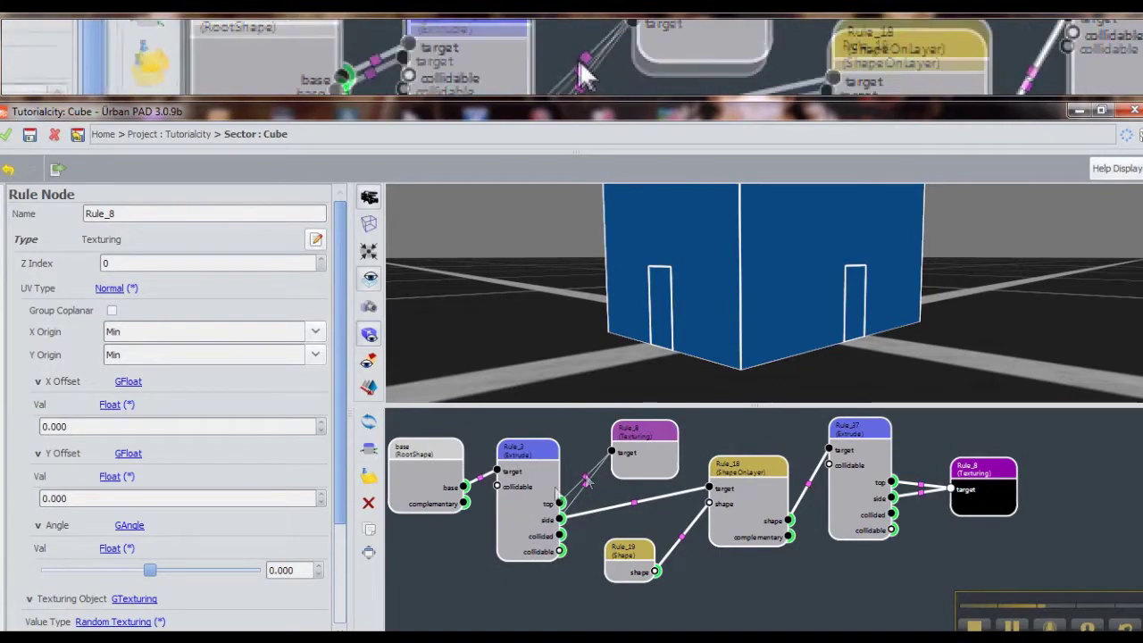
- Delete the top and side links between the cube's Extrude node and the original Texturing node
left_click(527, 505)
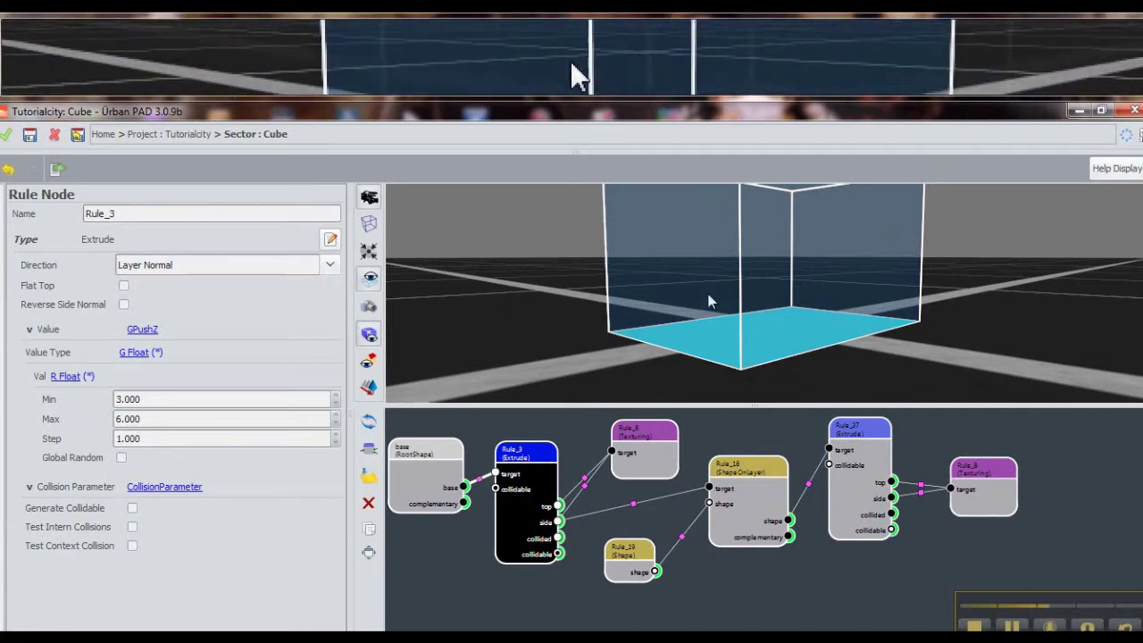
left_click(649, 455)
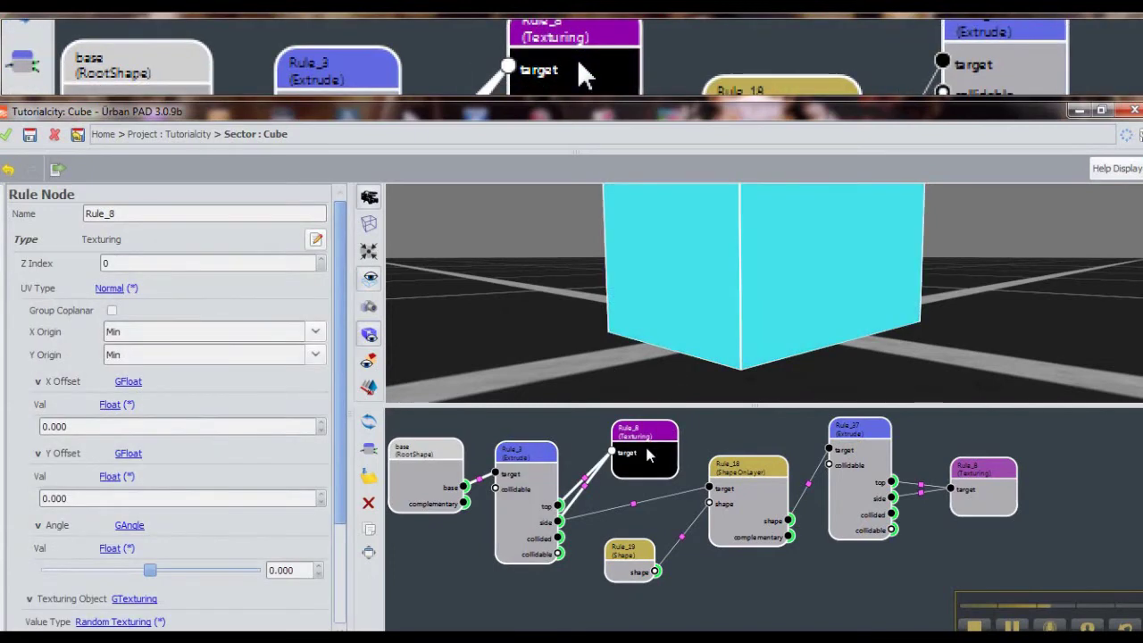
left_click(585, 485)
key("Delete")
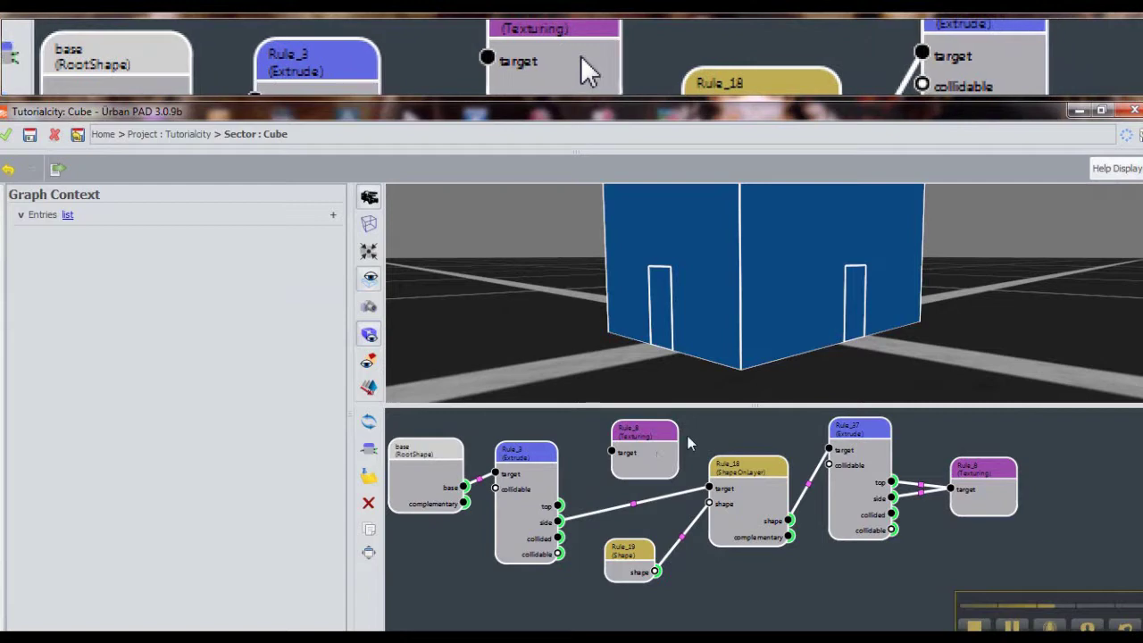
- Link the Shape On Layer node's complementary output to the detached original Texturing node and check the doors in the textured view
left_click_drag(656, 437, 760, 423)
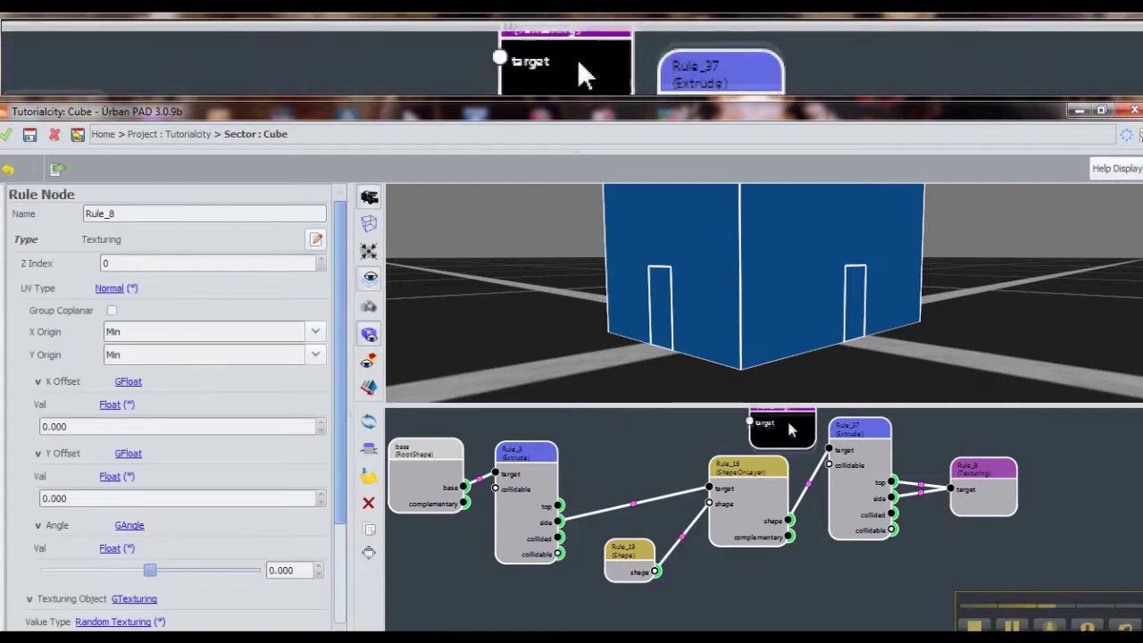
left_click_drag(742, 501, 689, 507)
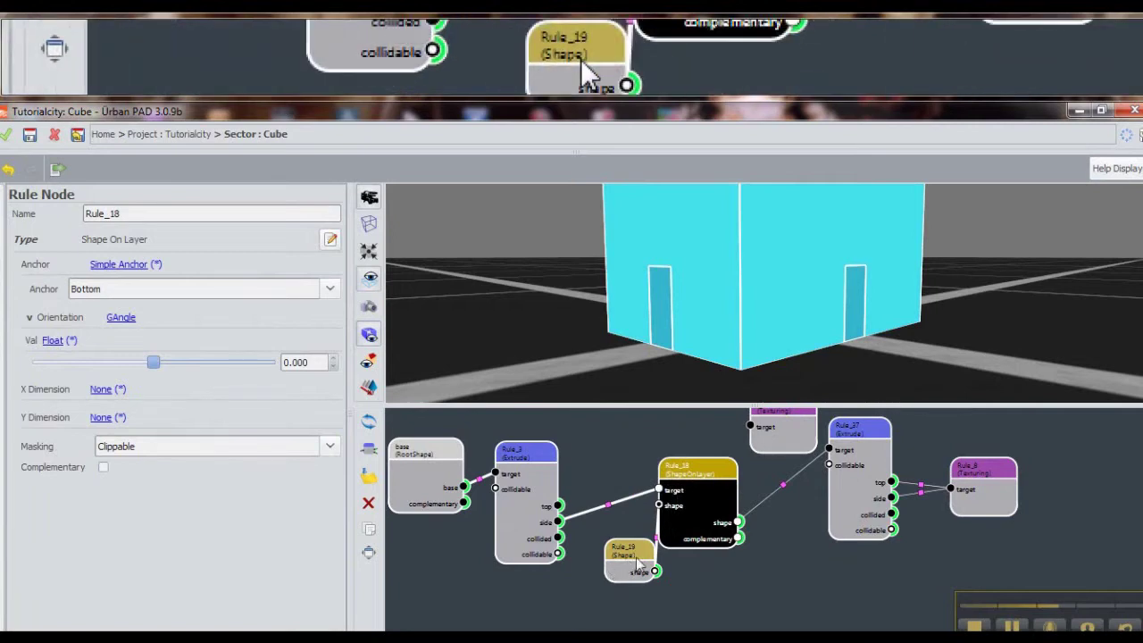
left_click_drag(616, 565, 607, 573)
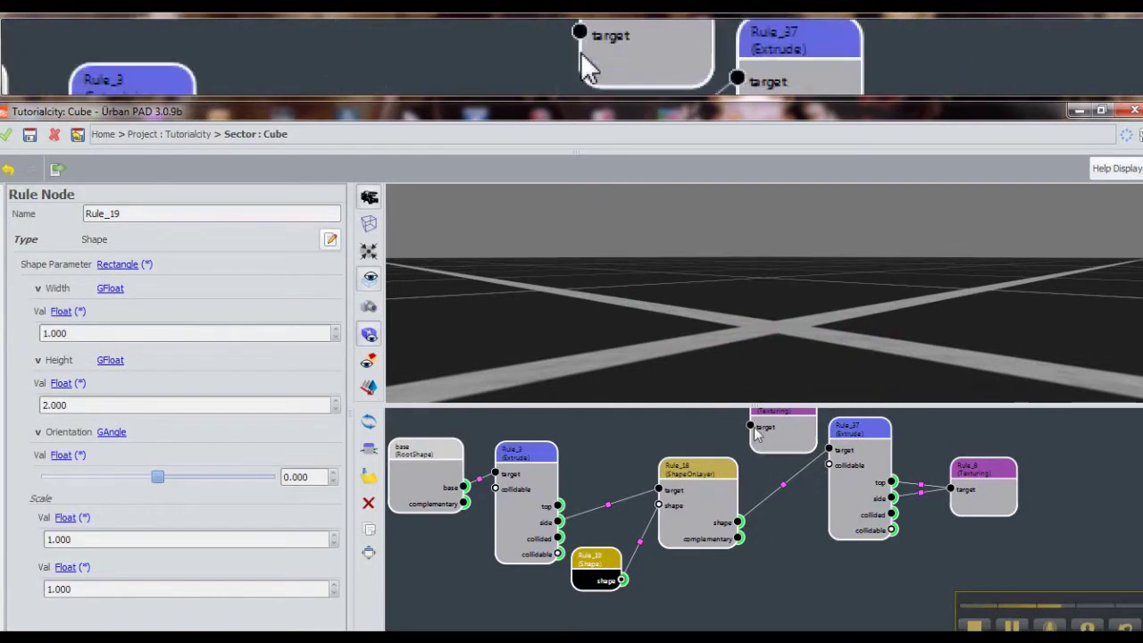
left_click_drag(773, 434, 777, 555)
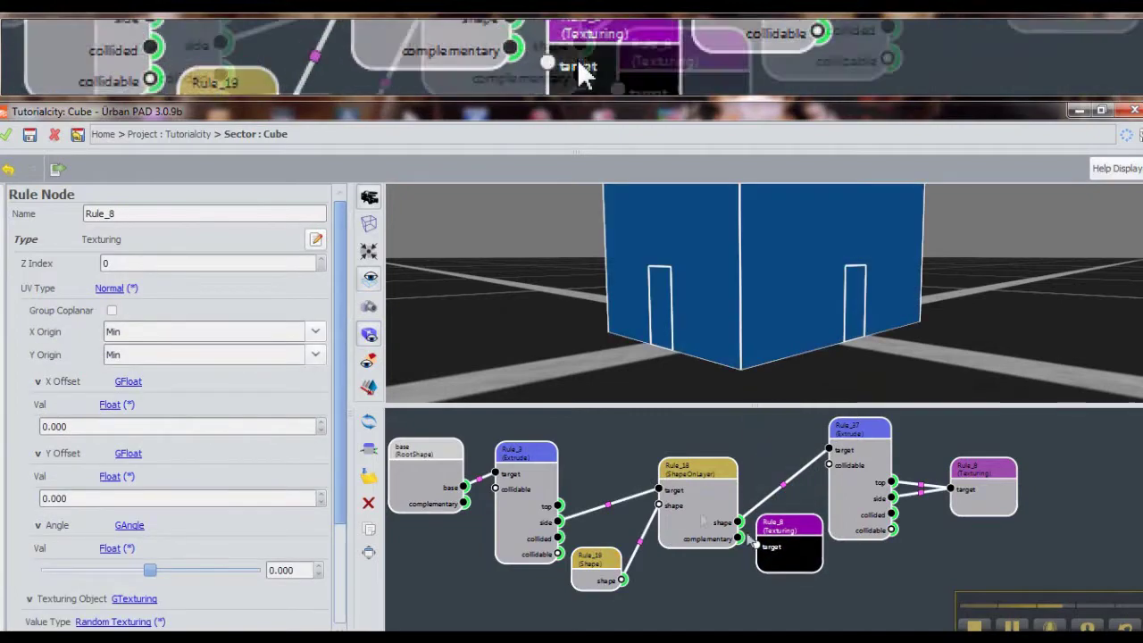
left_click(680, 482)
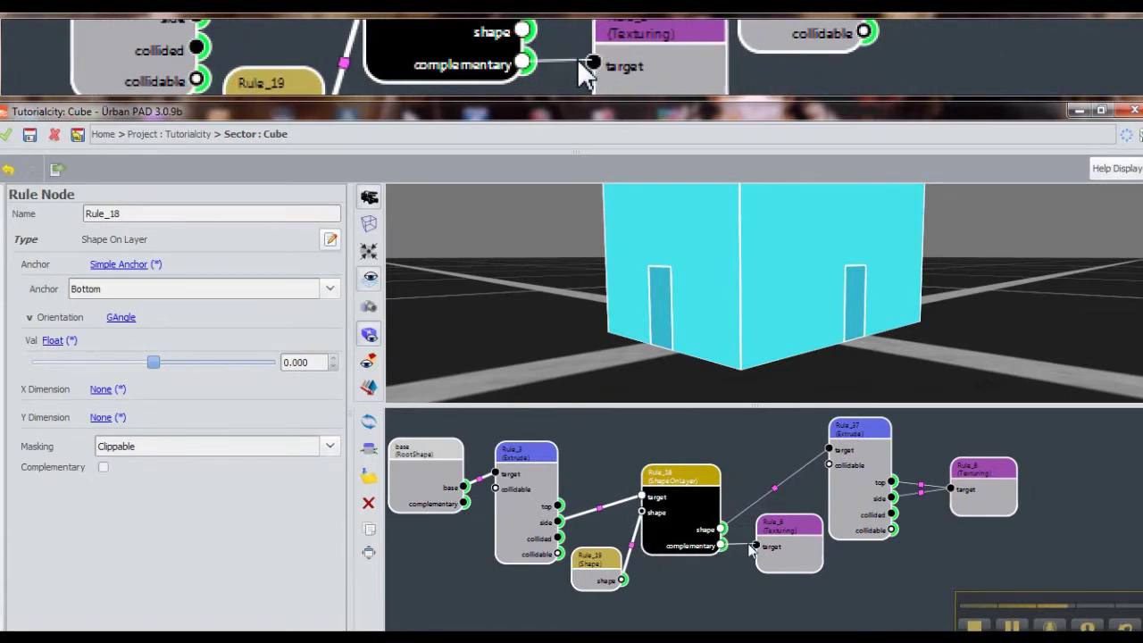
left_click(785, 551)
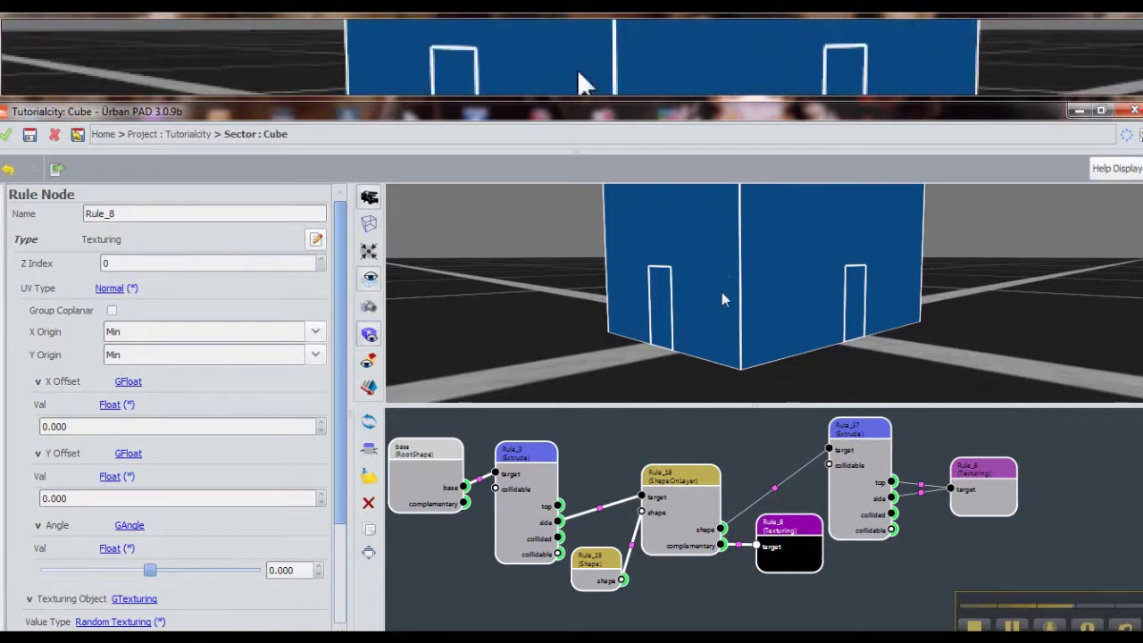
key("space")
key("space")
key("space")
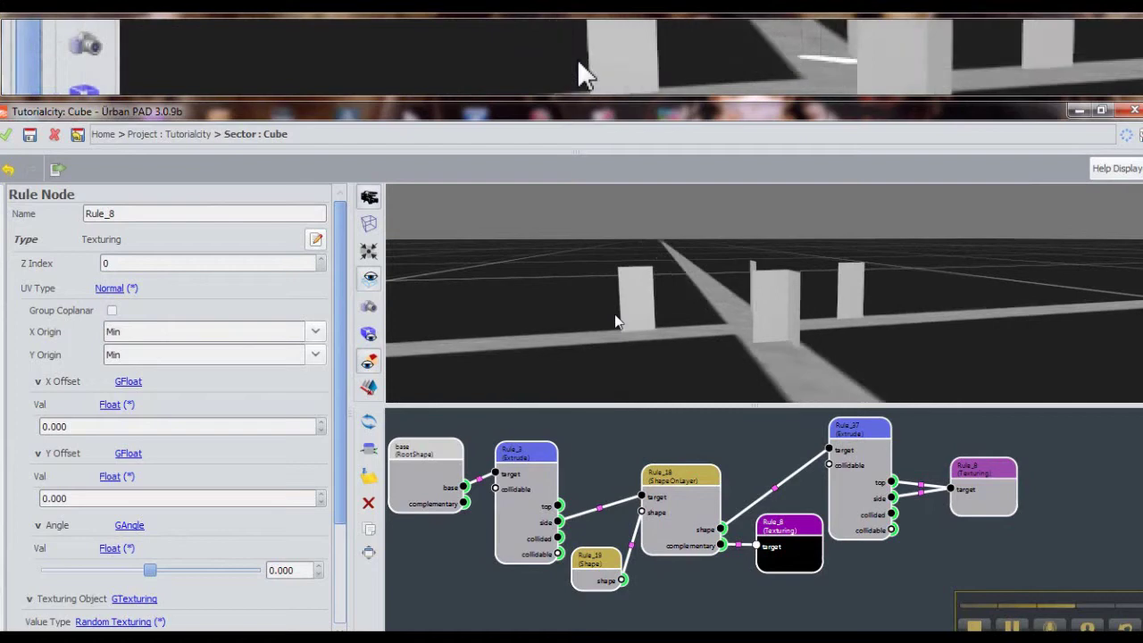
key("space")
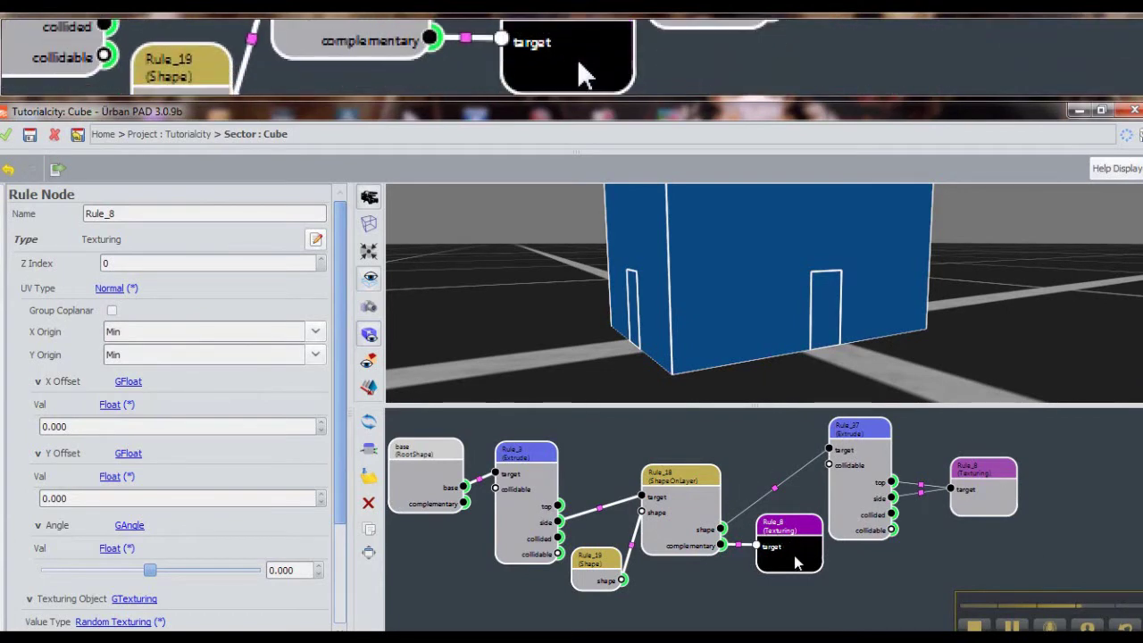
- Assign the Door Color Basic Template texture to the Texturing node fed by the door Extrude
left_click(983, 502)
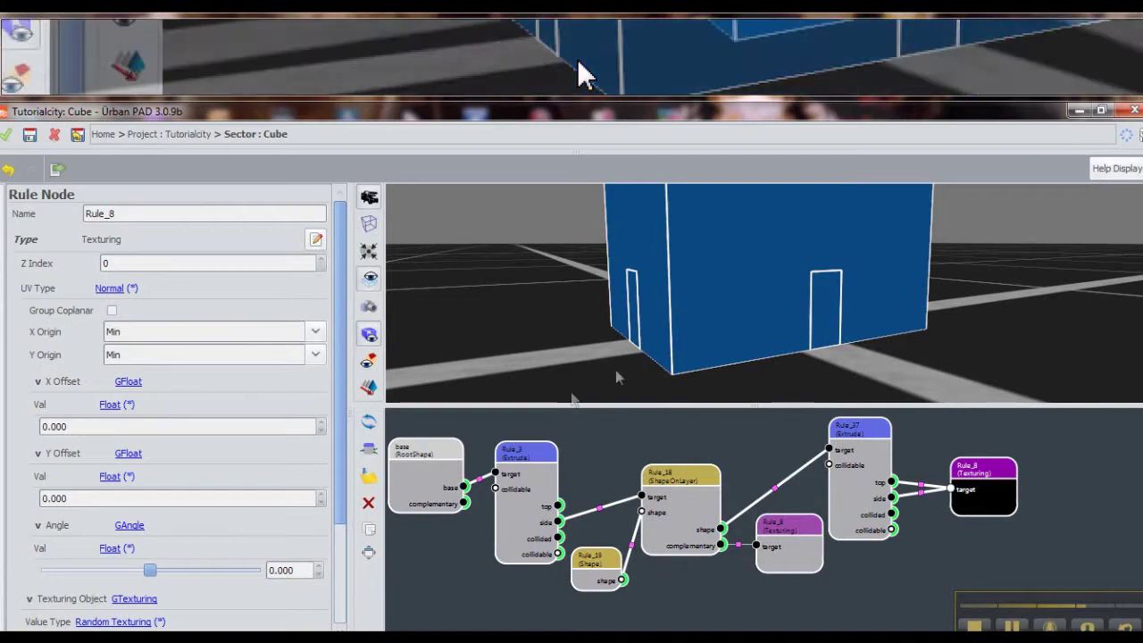
scroll(221, 499, "down", 4)
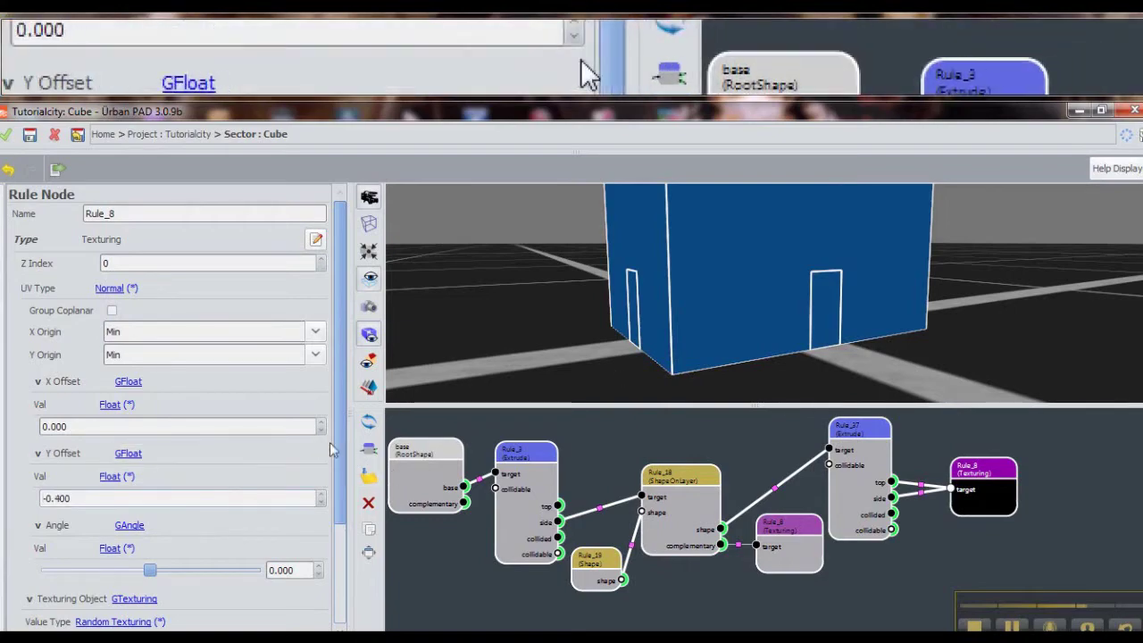
left_click_drag(343, 445, 348, 578)
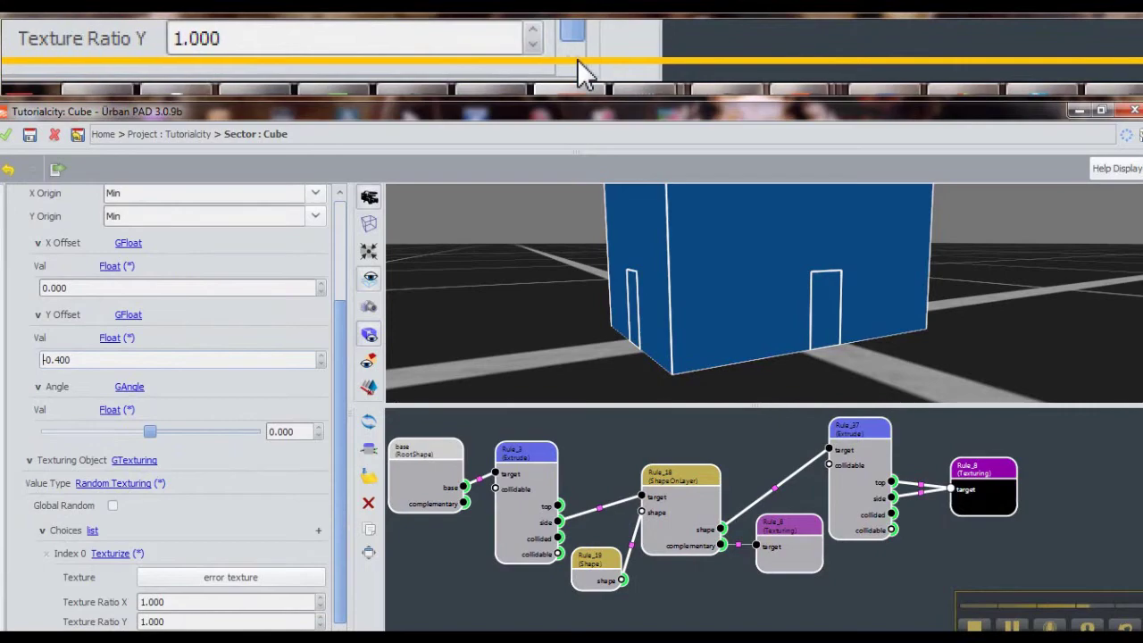
scroll(40, 547, "up", 1)
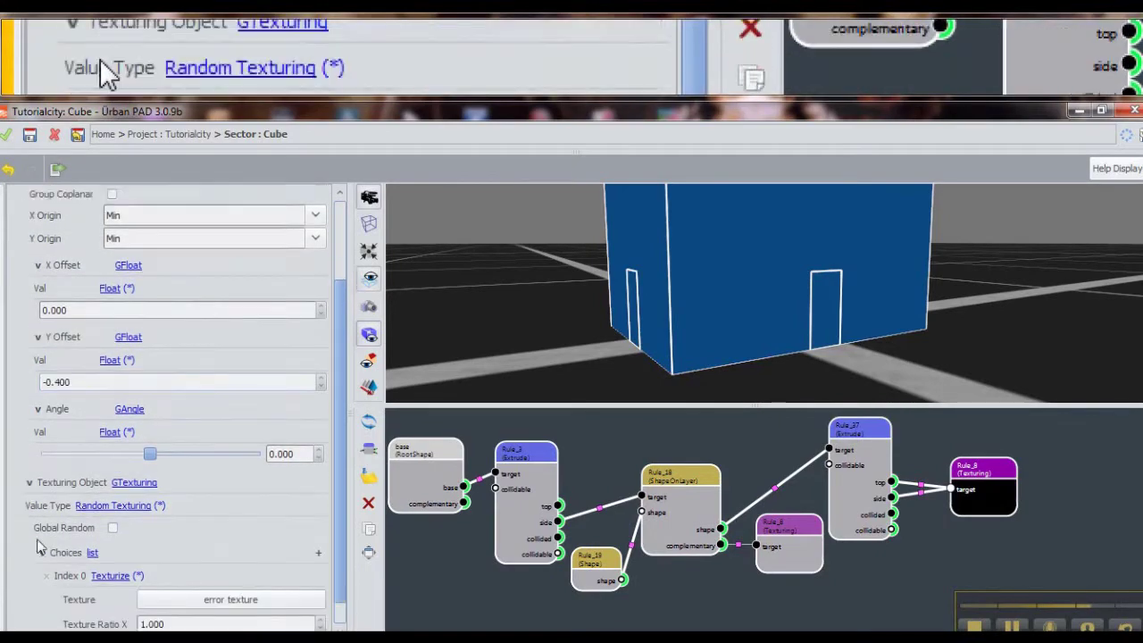
scroll(40, 547, "down", 1)
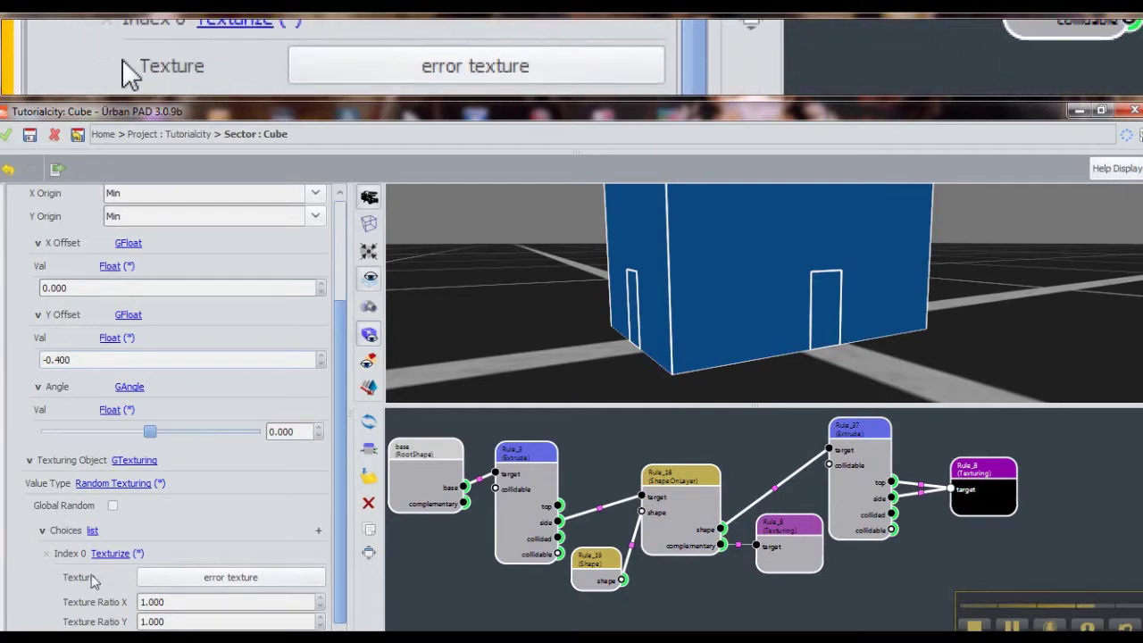
left_click(206, 578)
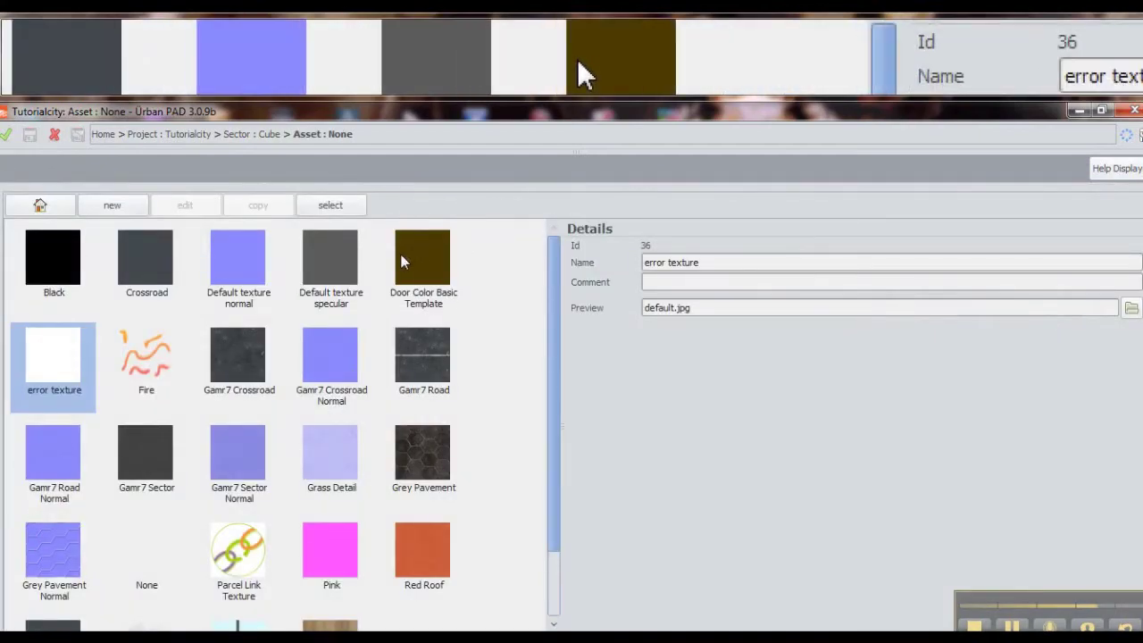
left_click(420, 257)
left_click(420, 257)
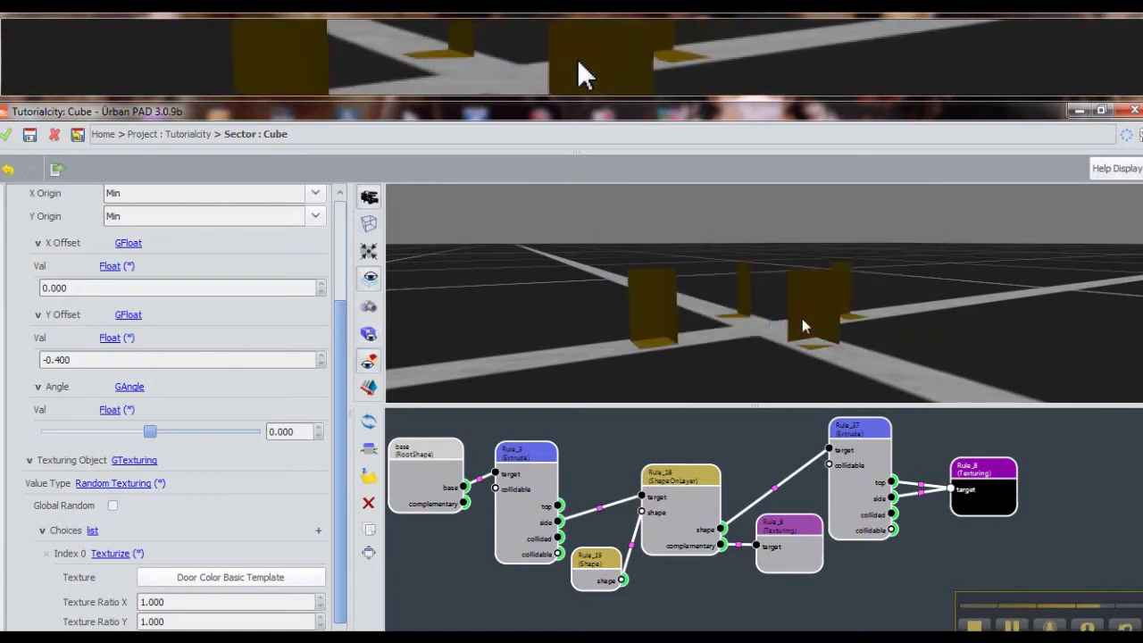
- Enable the Complementary option on the Shape On Layer node and check which faces the wall and door Texturing nodes cover
mouse_move(822, 328)
left_mouse_down()
mouse_move(716, 362)
mouse_move(576, 365)
mouse_move(839, 340)
left_mouse_up()
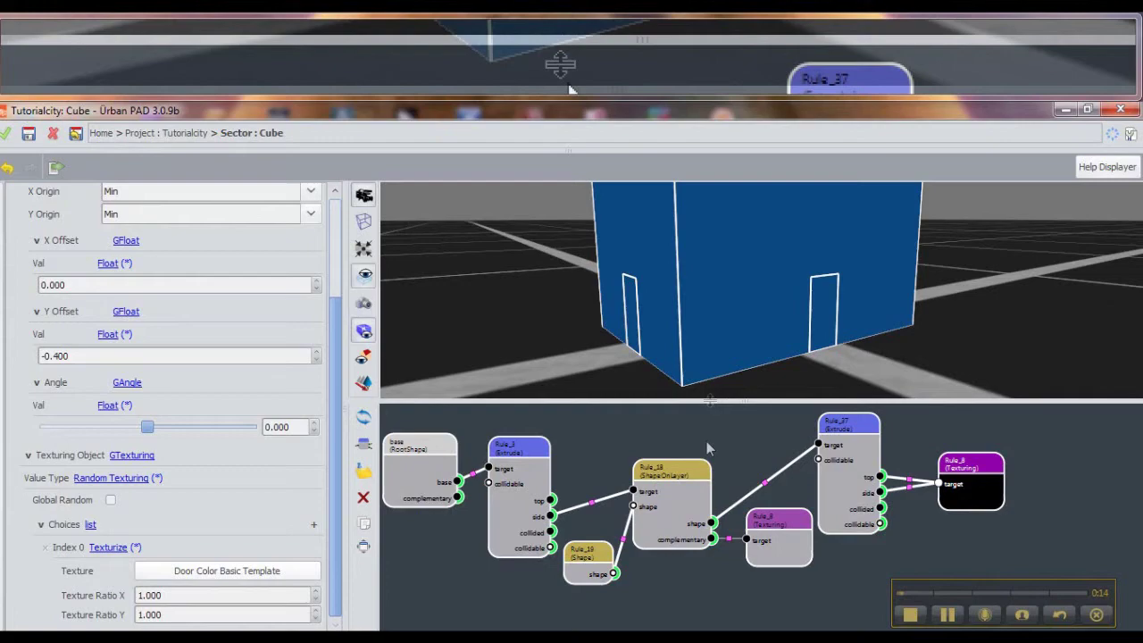
left_click(676, 531)
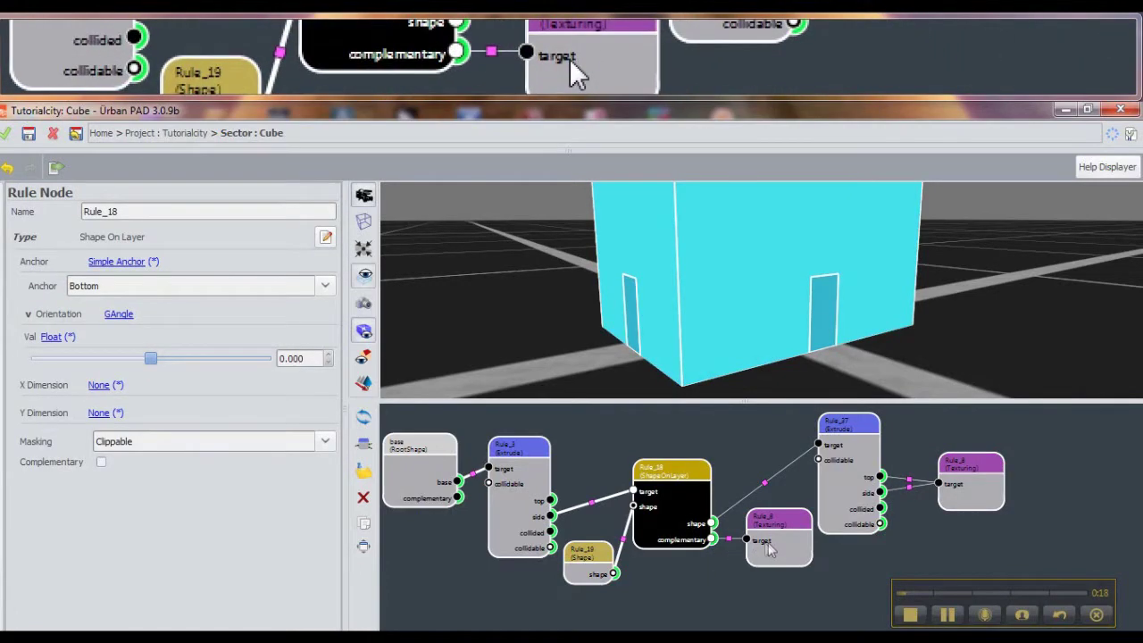
left_click(768, 542)
left_click(708, 534)
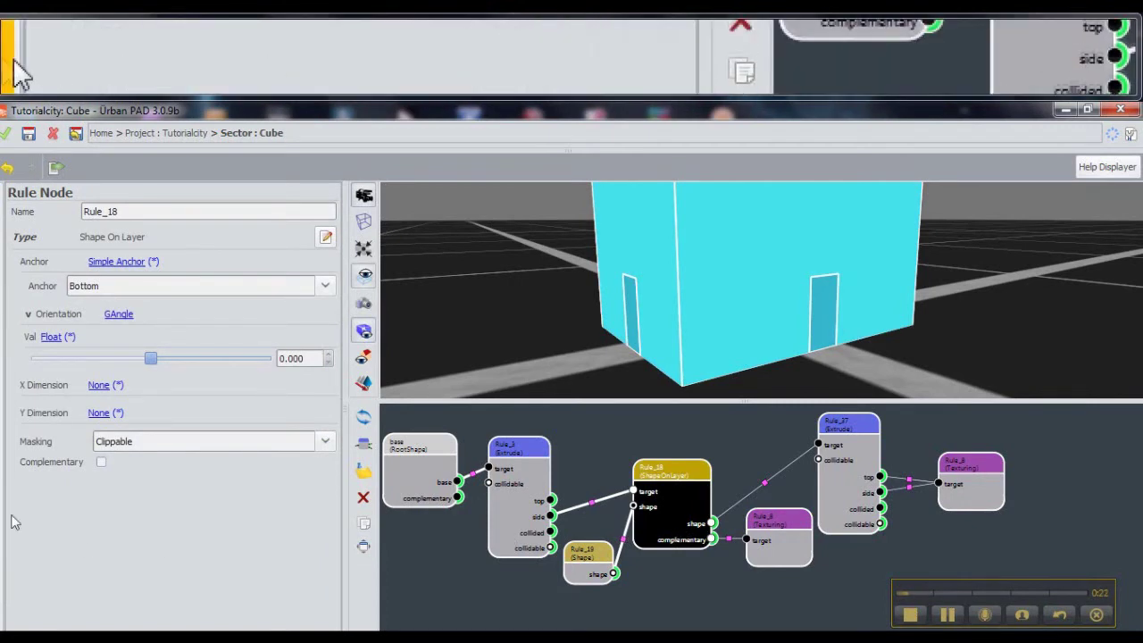
left_click(101, 464)
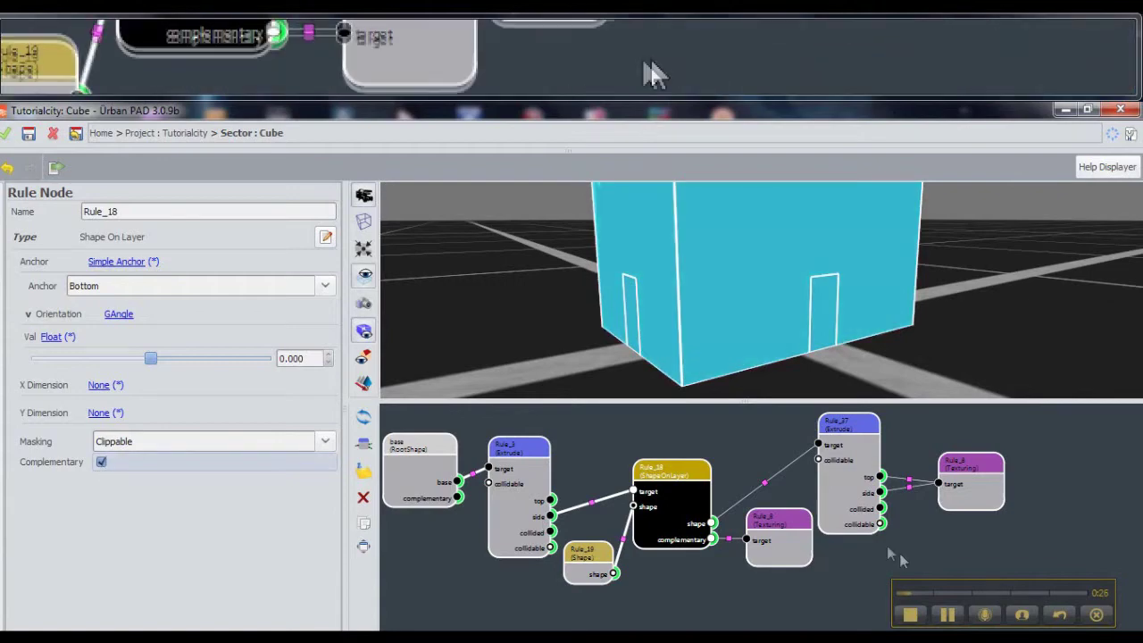
left_click(787, 548)
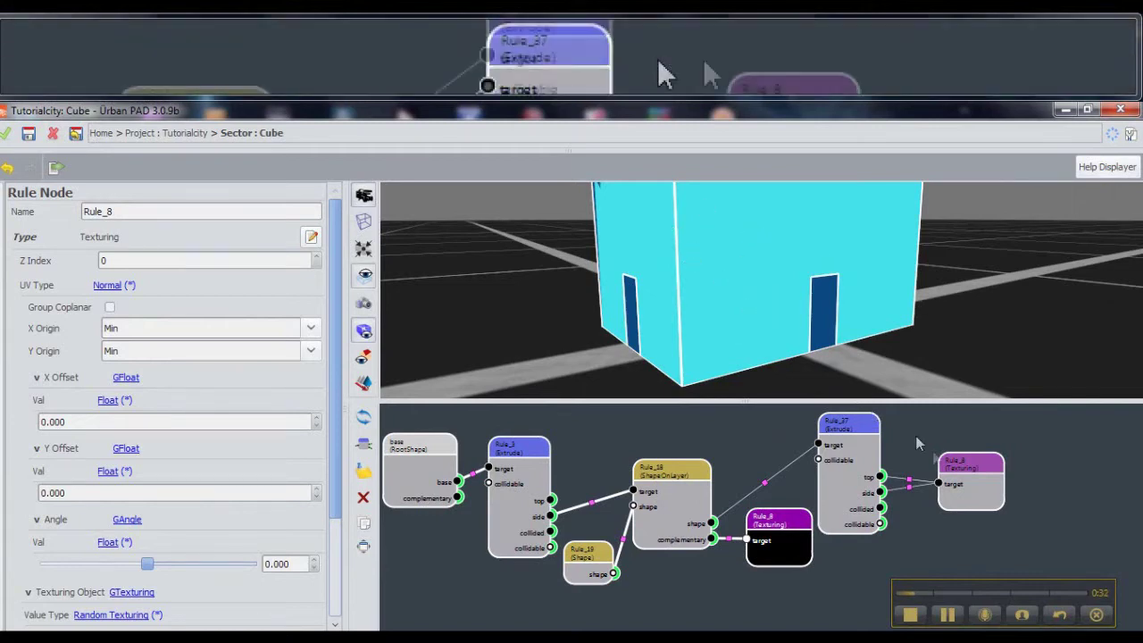
left_click(960, 481)
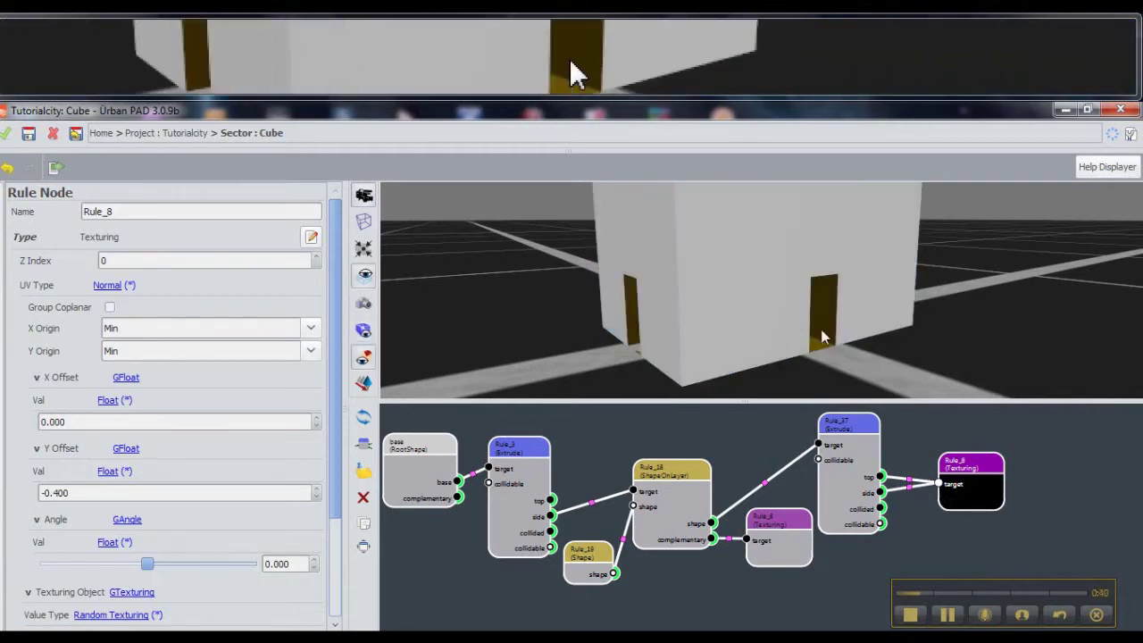
- Link the cube Extrude's top output to the wall Texturing node's target to texture the roof
mouse_move(831, 306)
left_mouse_down()
mouse_move(688, 306)
mouse_move(828, 302)
mouse_move(829, 311)
mouse_move(831, 297)
left_mouse_up()
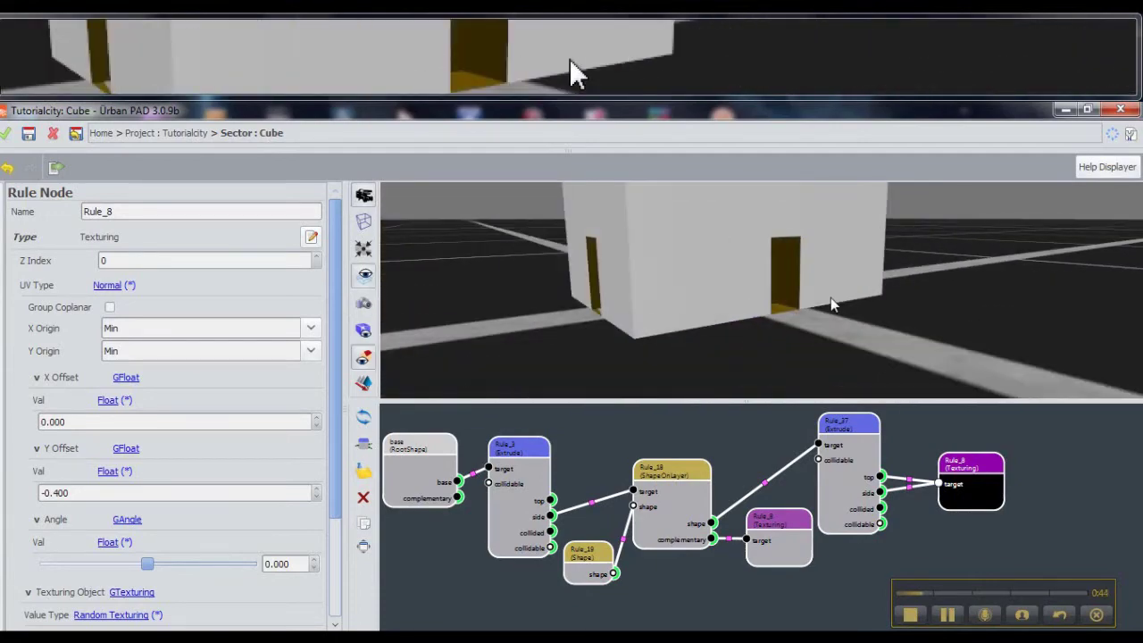
left_click_drag(799, 293, 836, 336)
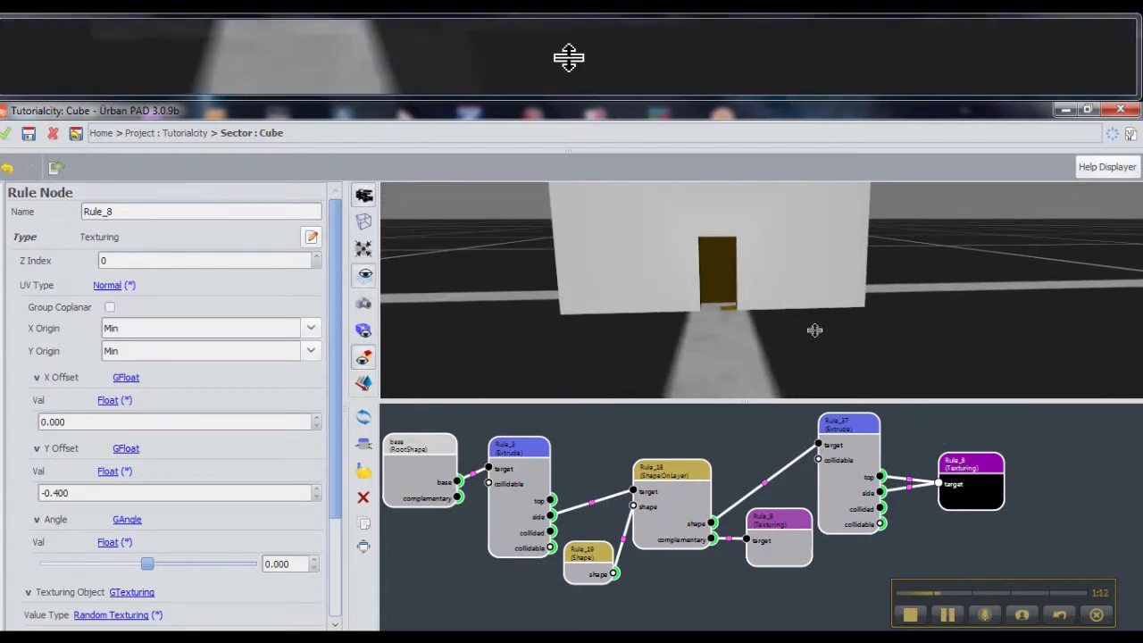
left_click_drag(753, 308, 916, 408)
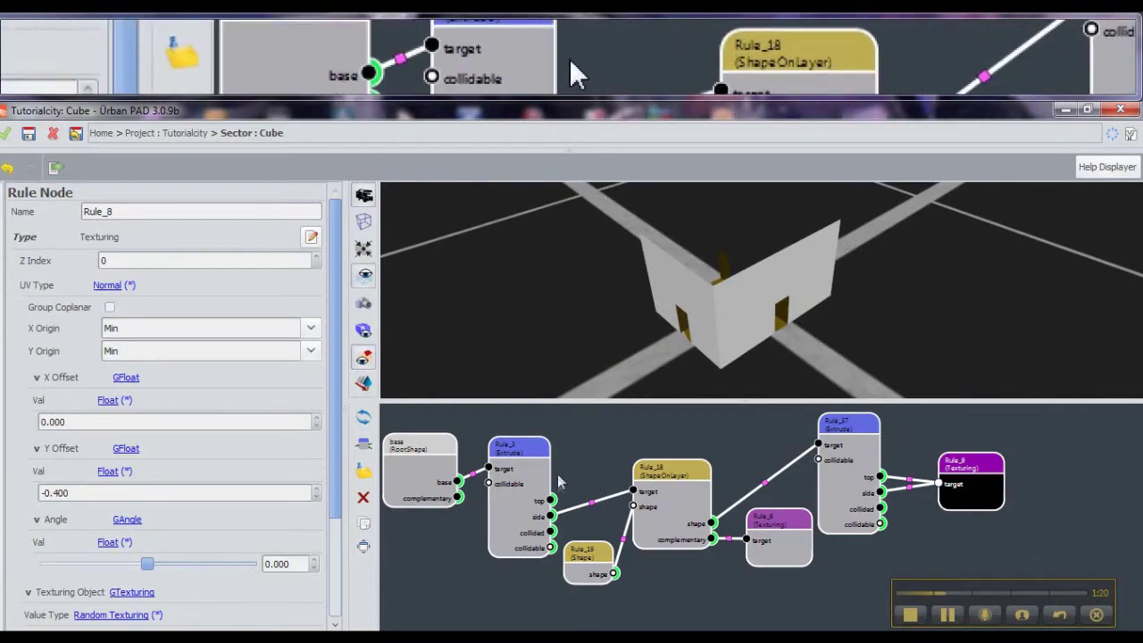
left_click_drag(554, 505, 918, 476)
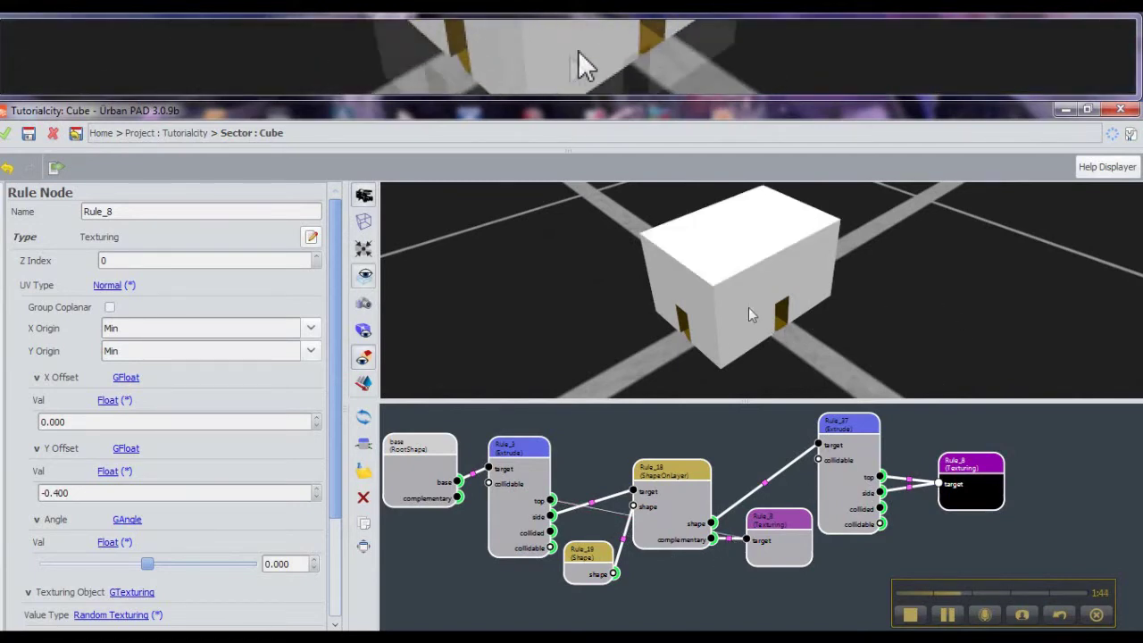
- Examine the roof, the recessed doors and the faces at the door thresholds in the textured and layer views
middle_click_drag(748, 228, 752, 300)
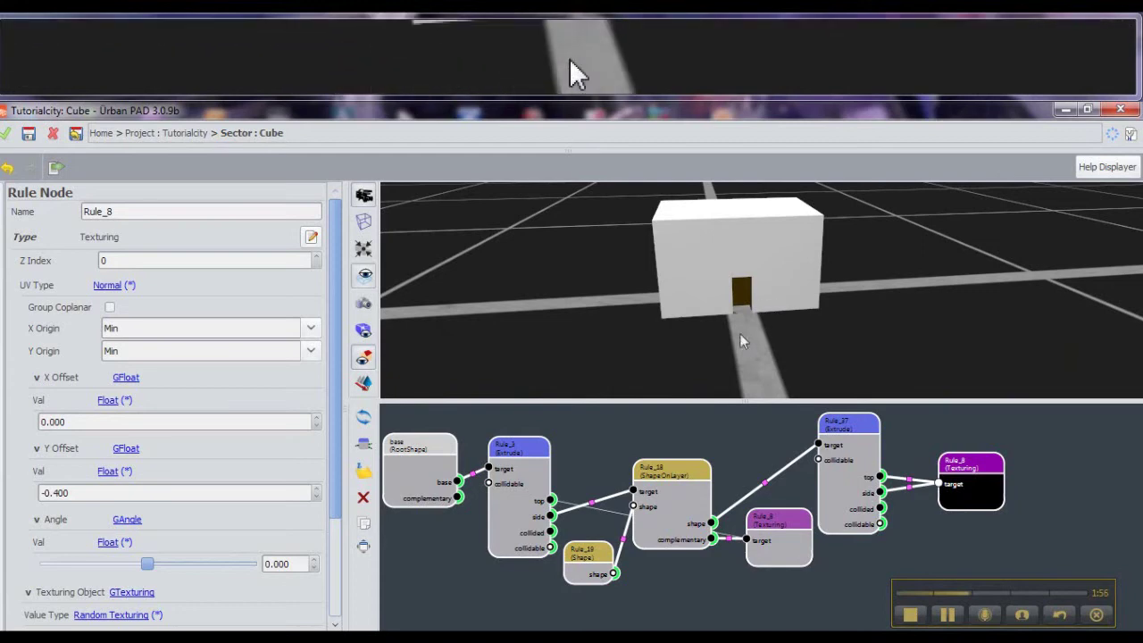
scroll(753, 328, "up", 2)
middle_click_drag(643, 323, 756, 296)
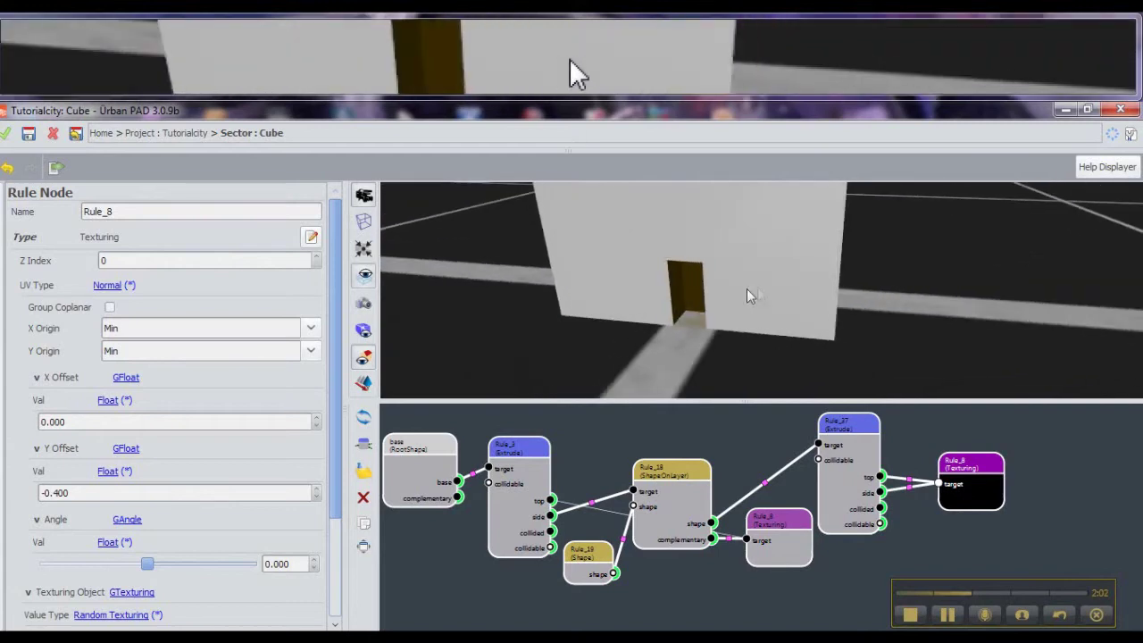
middle_click_drag(694, 323, 722, 326)
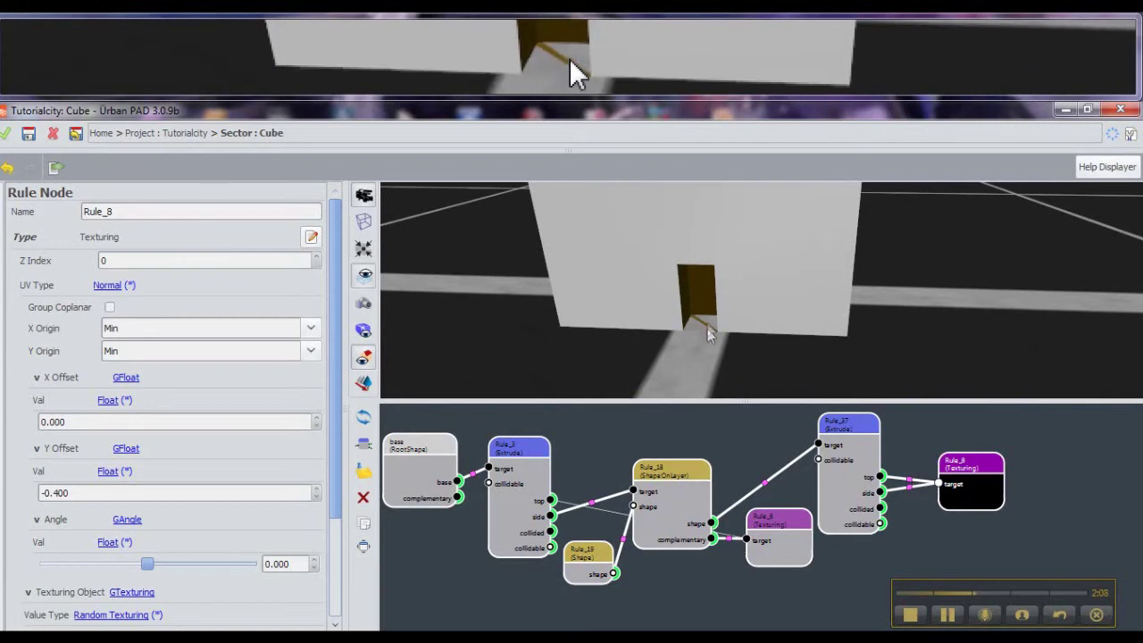
left_click(706, 329)
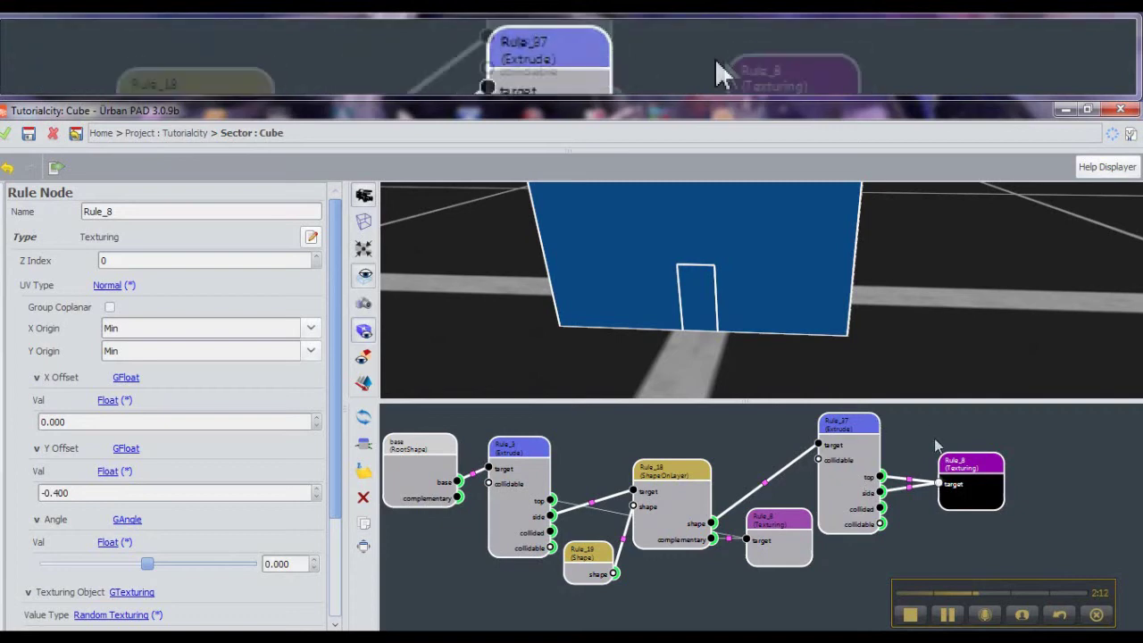
key("space")
scroll(733, 312, "up", 5)
scroll(733, 313, "down", 5)
scroll(733, 312, "up", 5)
middle_click_drag(731, 311, 411, 251)
scroll(470, 241, "down", 5)
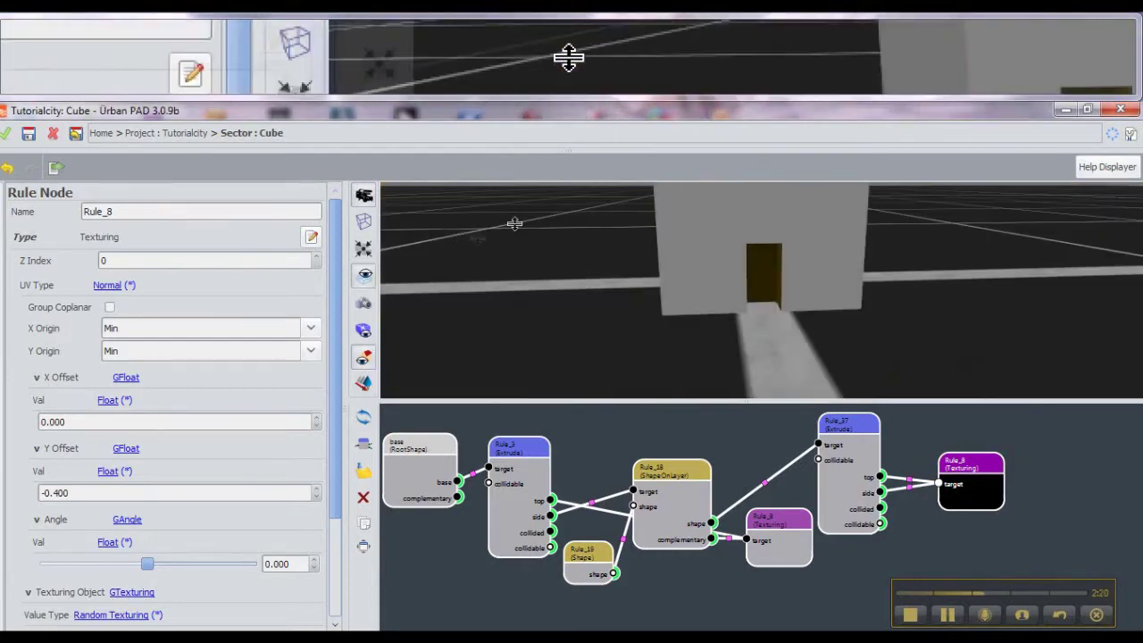
middle_click_drag(593, 233, 838, 289)
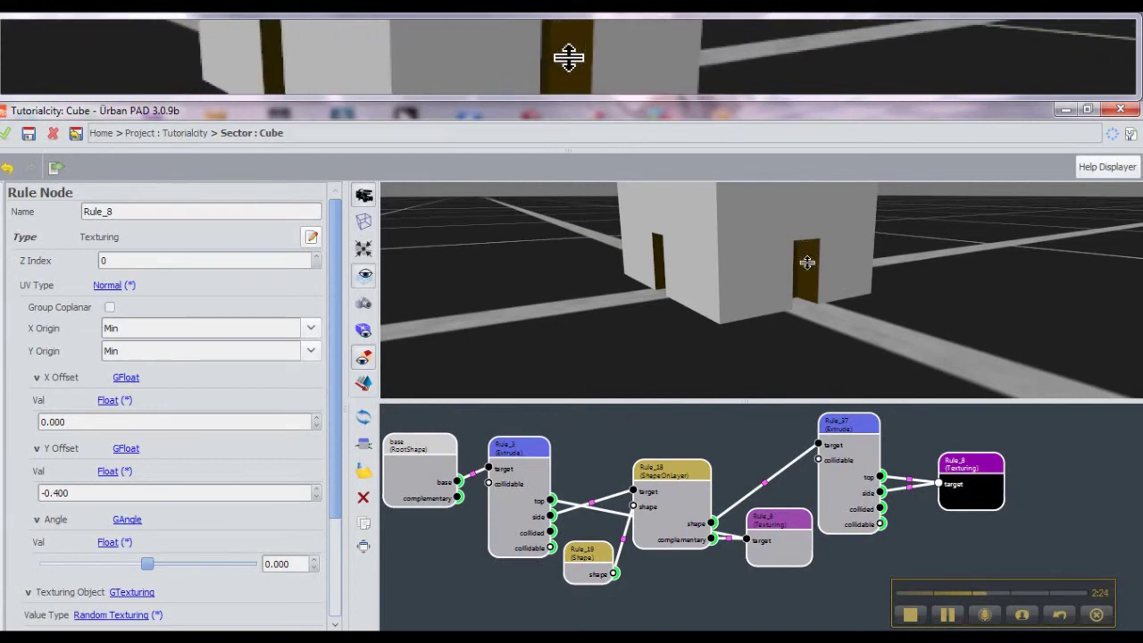
left_click(798, 315)
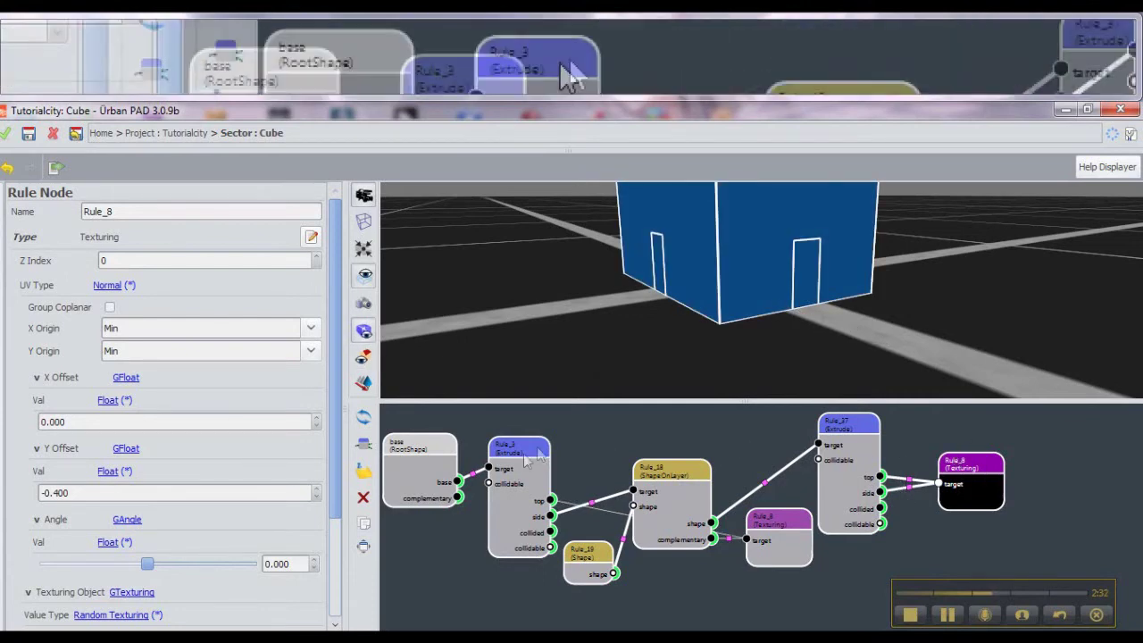
- Add a Pattern filter rule from the Rules Catalog and place its node after the door Texturing node
left_click(746, 435)
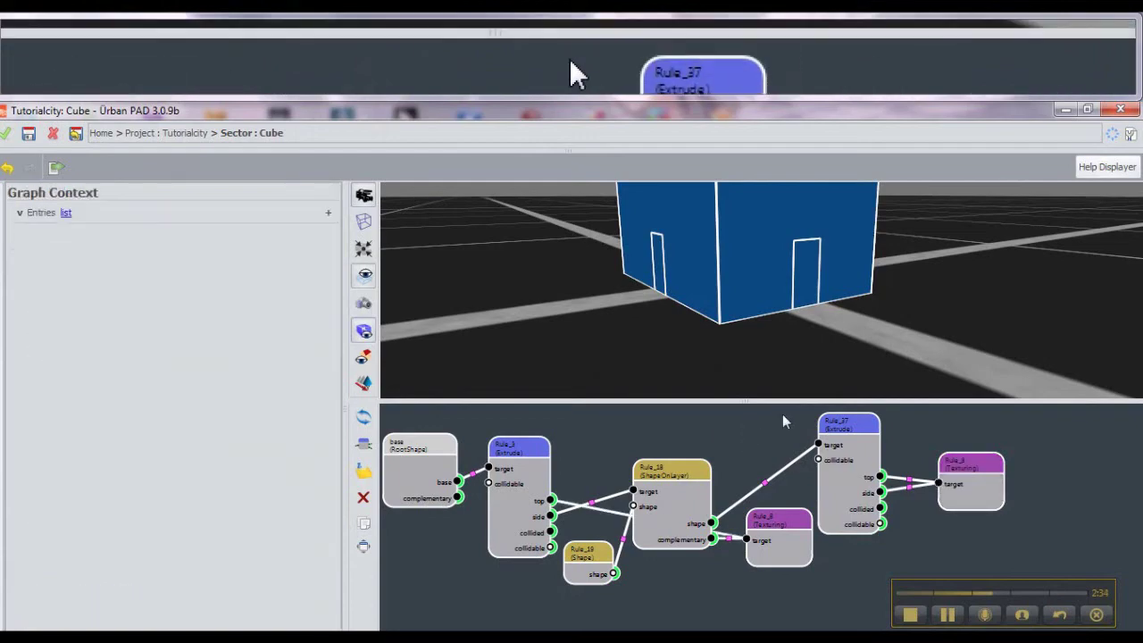
double_click(784, 417)
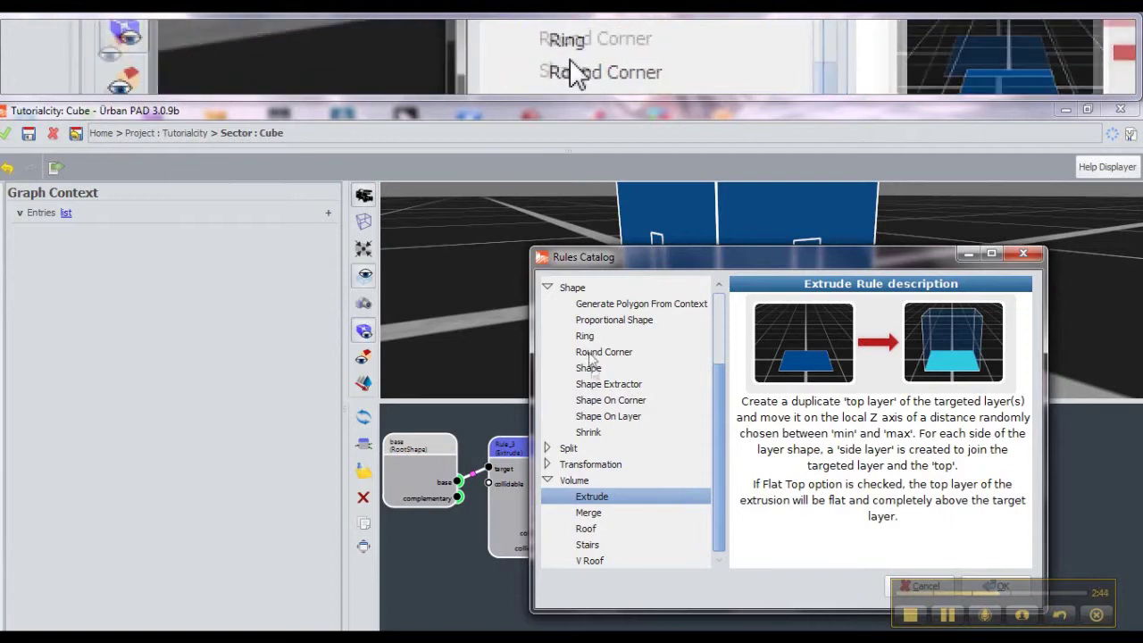
scroll(568, 299, "up", 1)
left_click(547, 300)
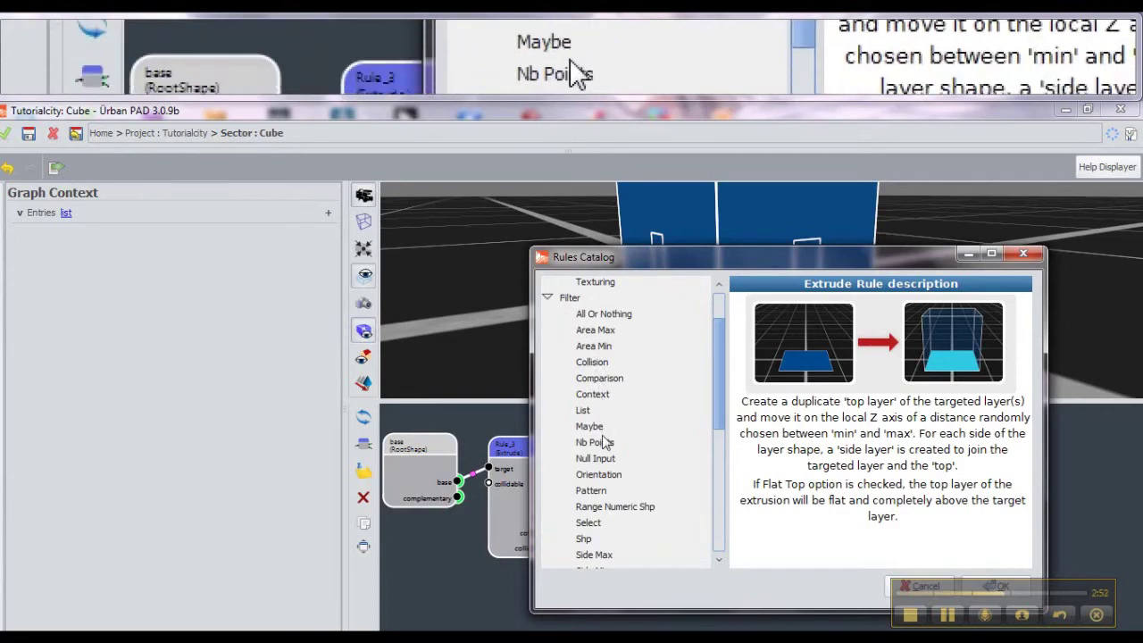
left_click(591, 492)
double_click(621, 494)
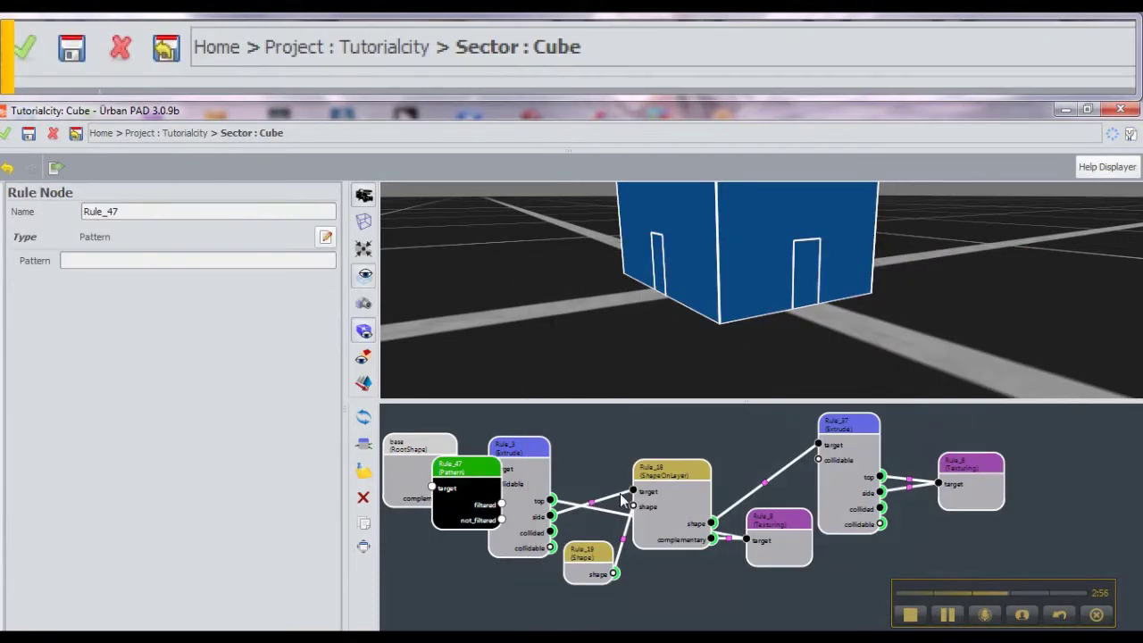
left_click_drag(521, 500, 1110, 502)
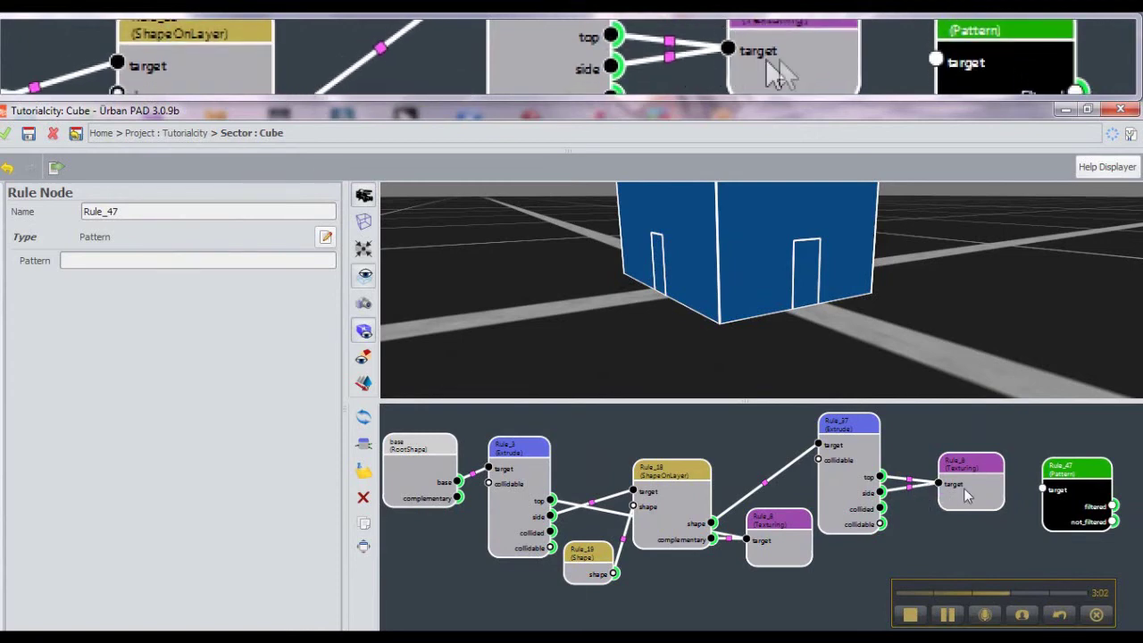
- Reroute the door Extrude's side output from the door Texturing node to the Pattern node's target
left_click(907, 500)
left_click(882, 490)
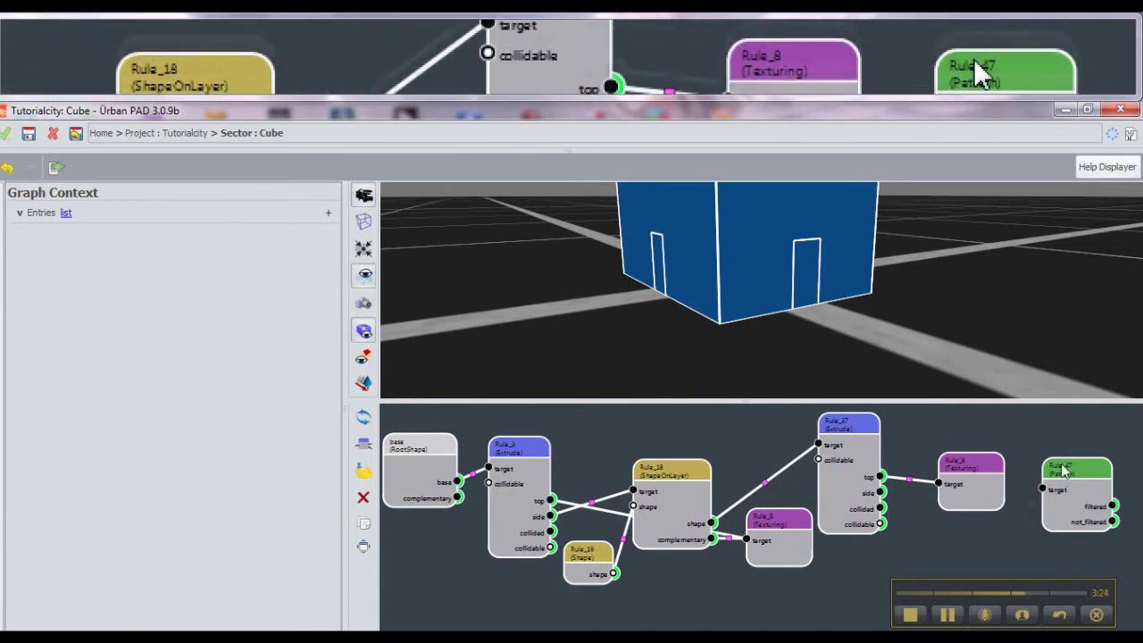
left_click(1063, 488)
left_click_drag(1064, 480, 1063, 481)
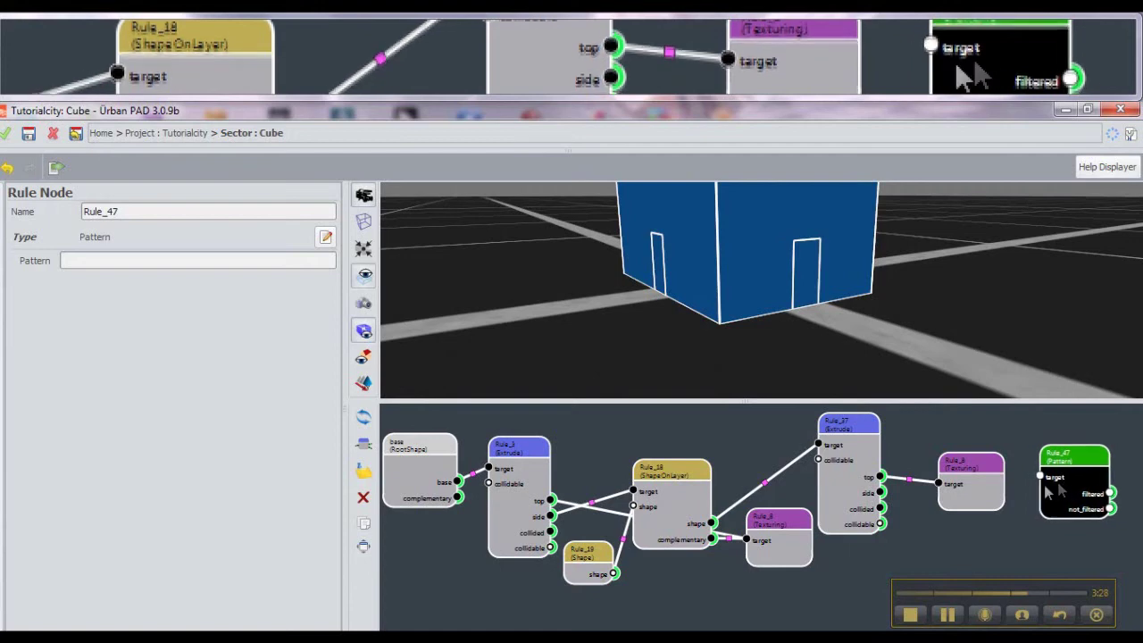
left_click_drag(1077, 481, 1008, 528)
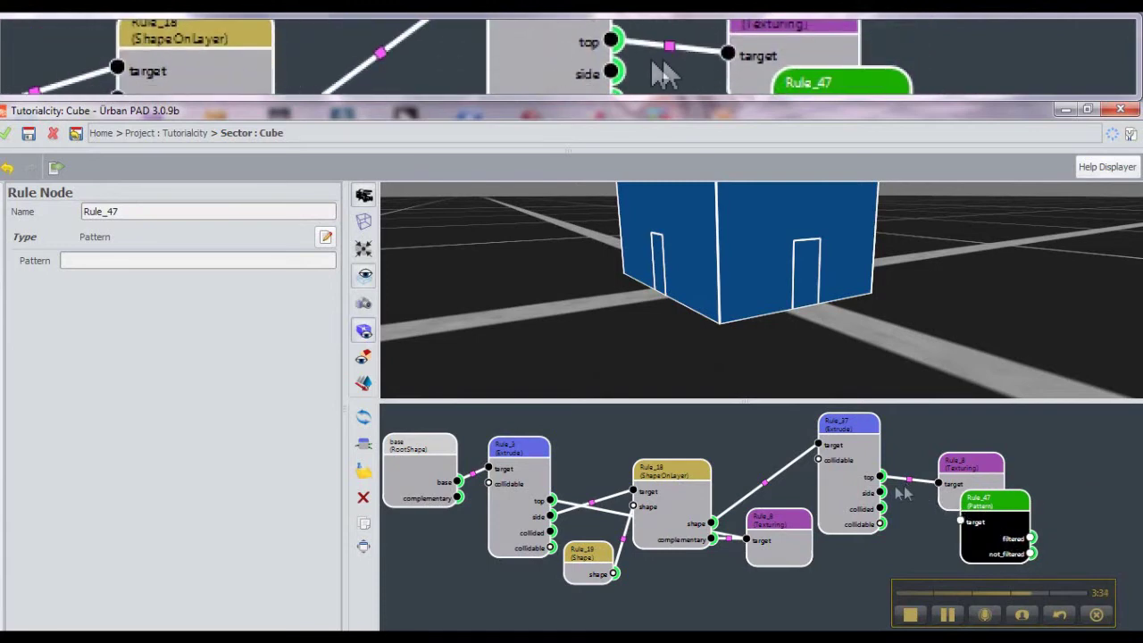
left_click_drag(904, 498, 914, 517)
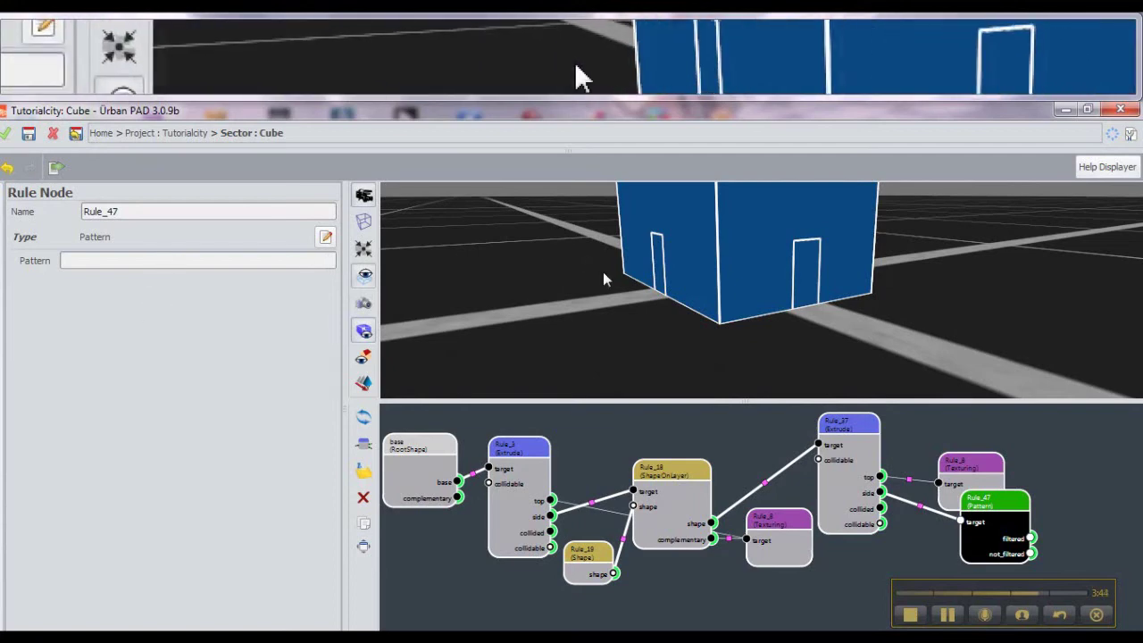
- Move the door Texturing node past the Pattern node and link the Pattern's filtered output to its target
left_click(619, 308)
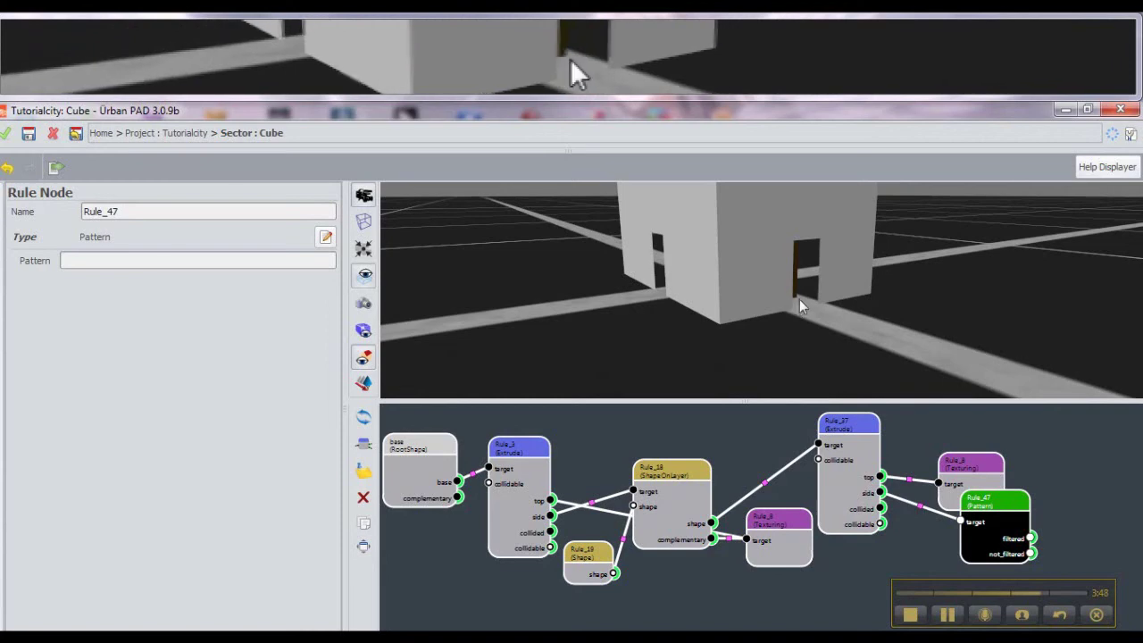
left_click_drag(795, 304, 671, 288)
left_click_drag(948, 466, 1054, 471)
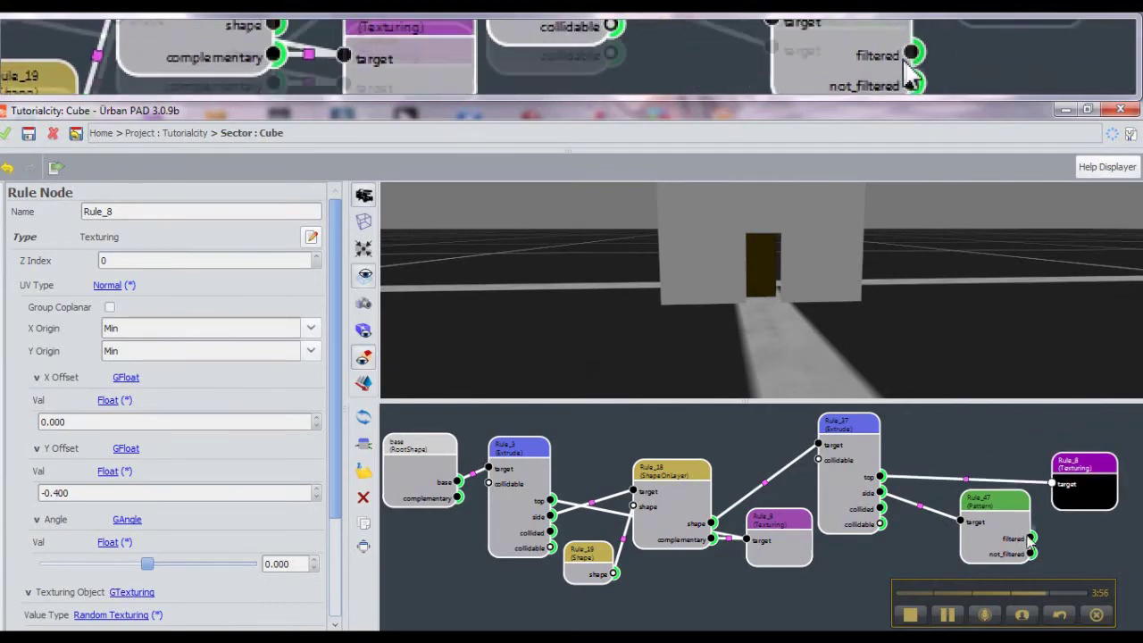
left_click_drag(1030, 539, 1054, 483)
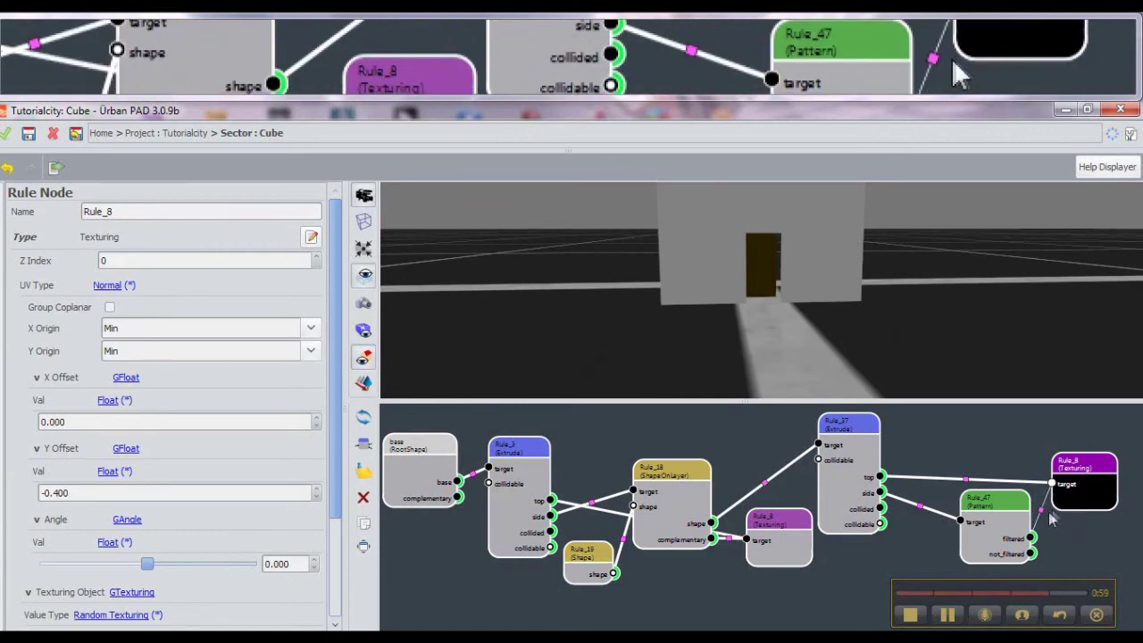
- Set the Pattern node's pattern to [1,2,3], check the door recess in the textured view and refresh the model
left_click(997, 534)
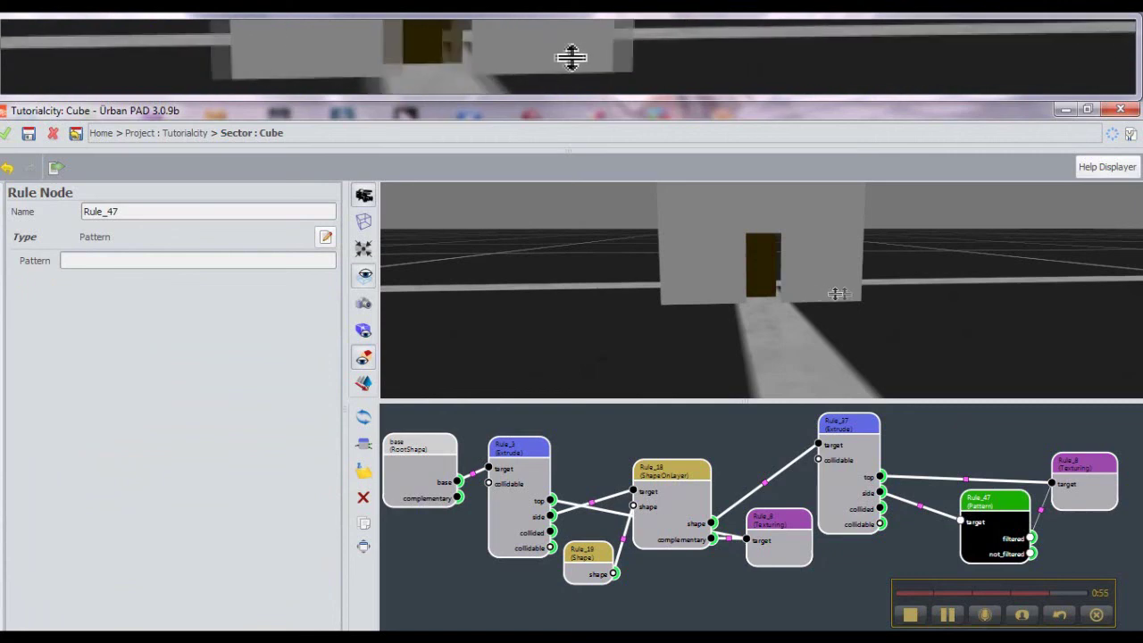
left_click_drag(771, 284, 753, 313)
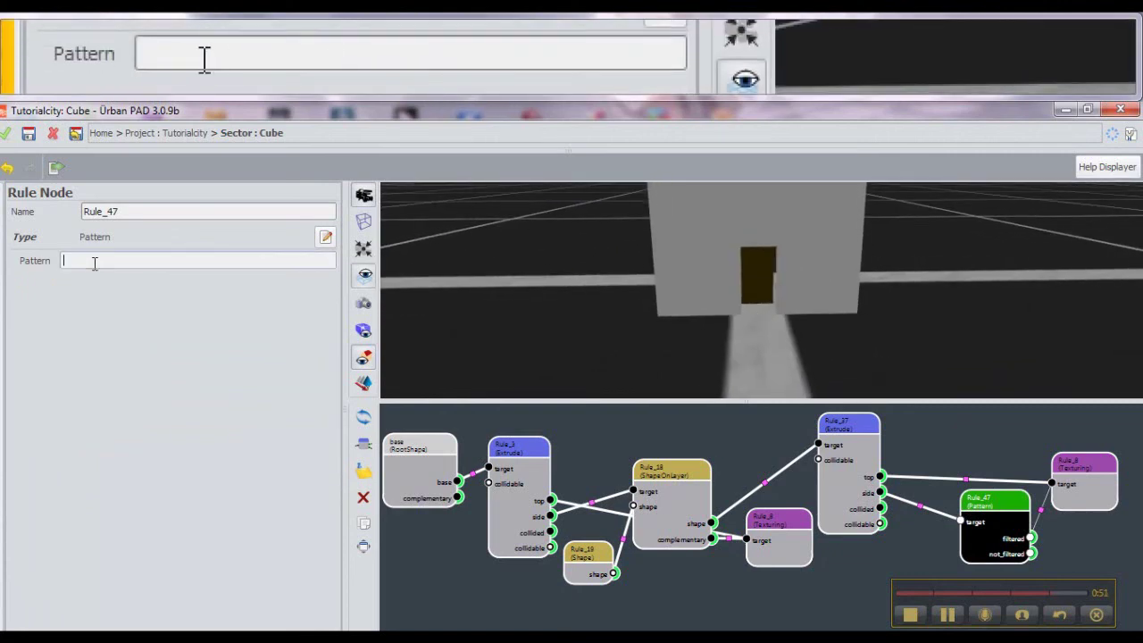
type("[1,")
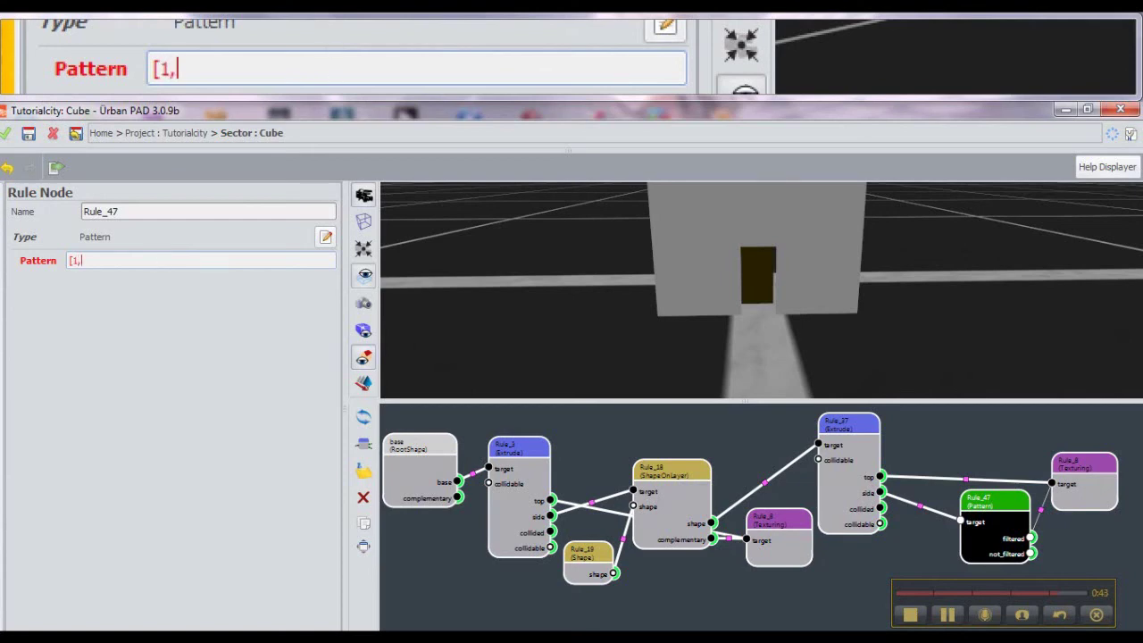
type("2,3]")
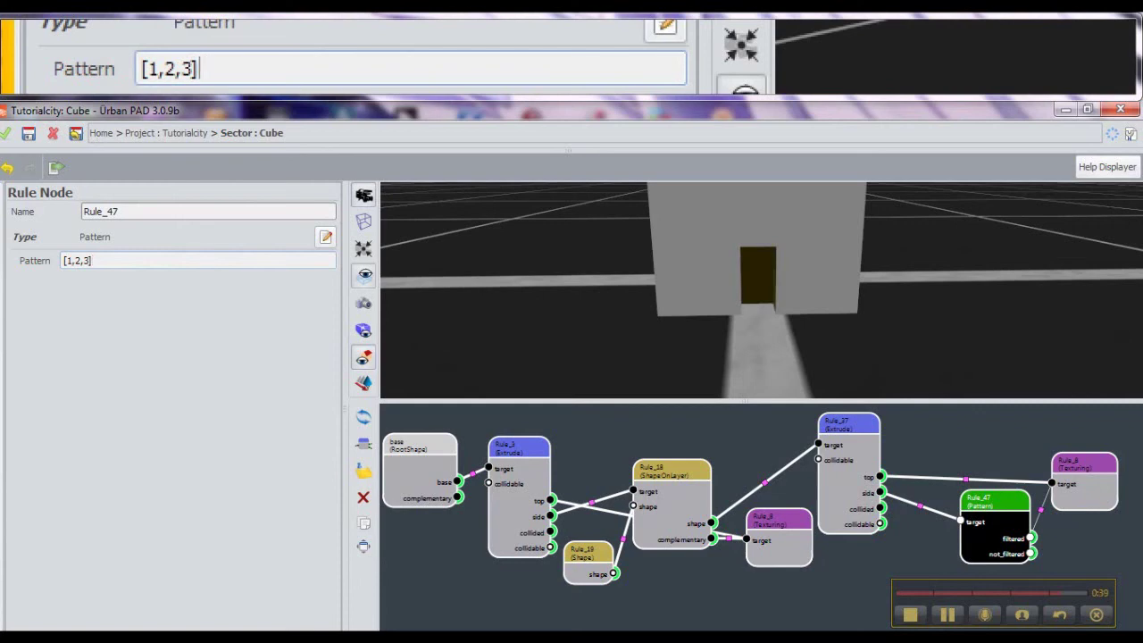
left_click_drag(755, 302, 740, 283)
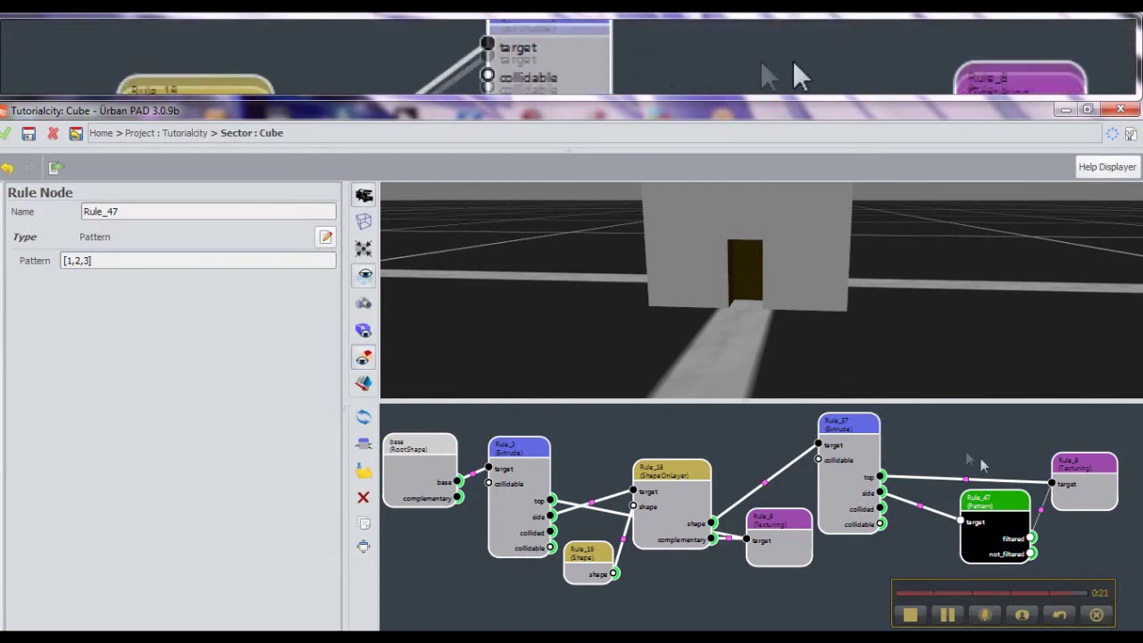
left_click(1071, 607)
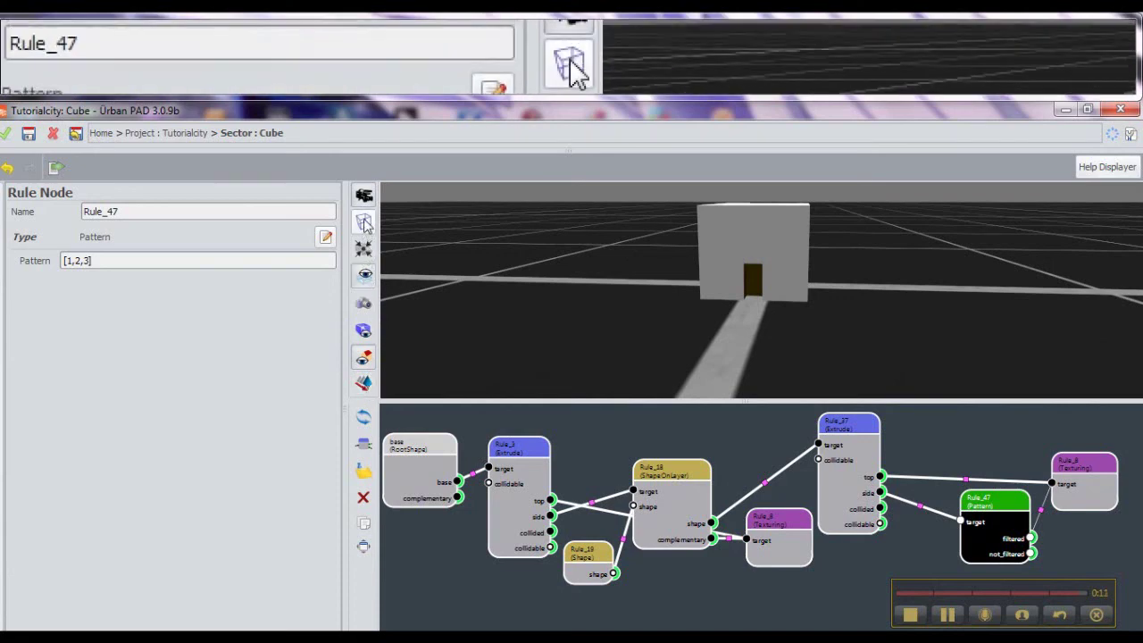
left_click(363, 418)
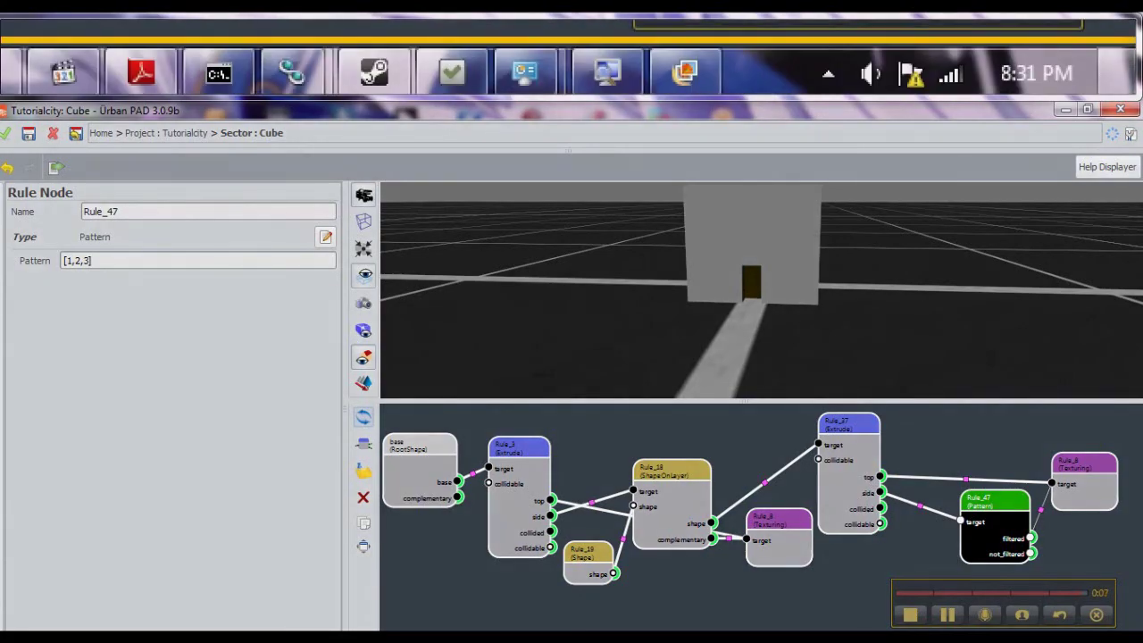